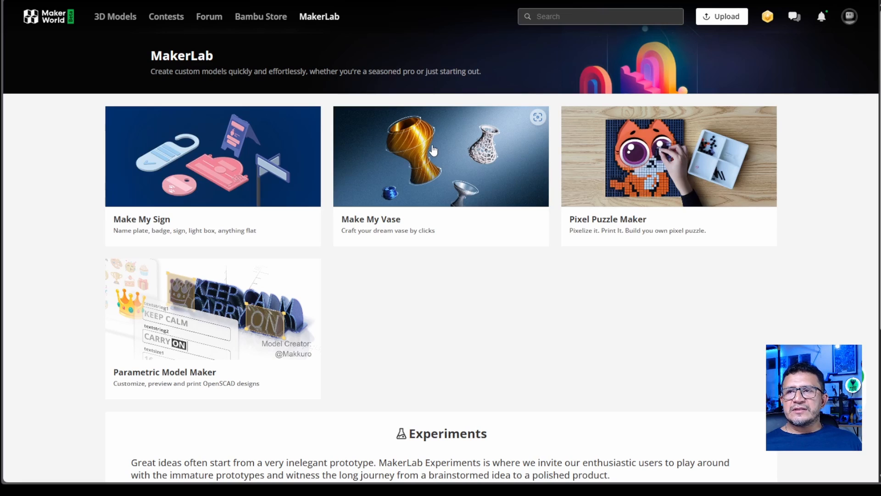
Step: Open the Make My Vase generator and inspect the default vase from the front and from above
left_click(435, 157)
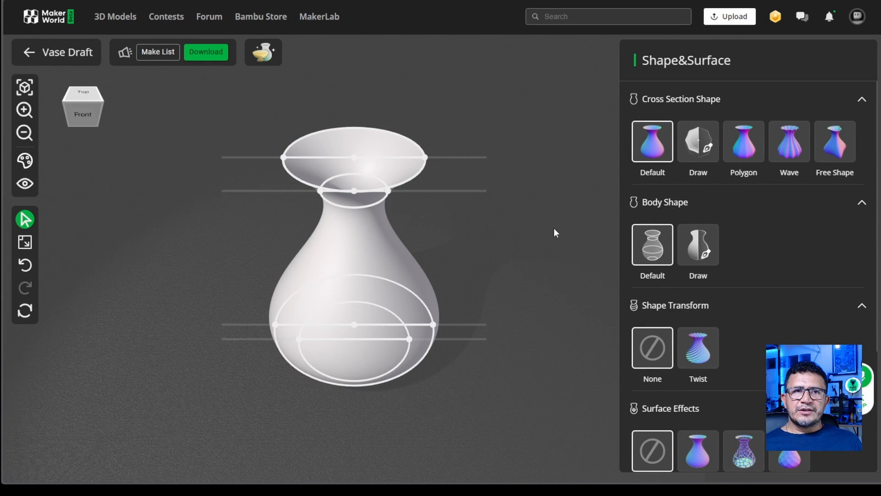
mouse_move(514, 214)
left_mouse_down()
mouse_move(511, 181)
mouse_move(517, 217)
left_mouse_up()
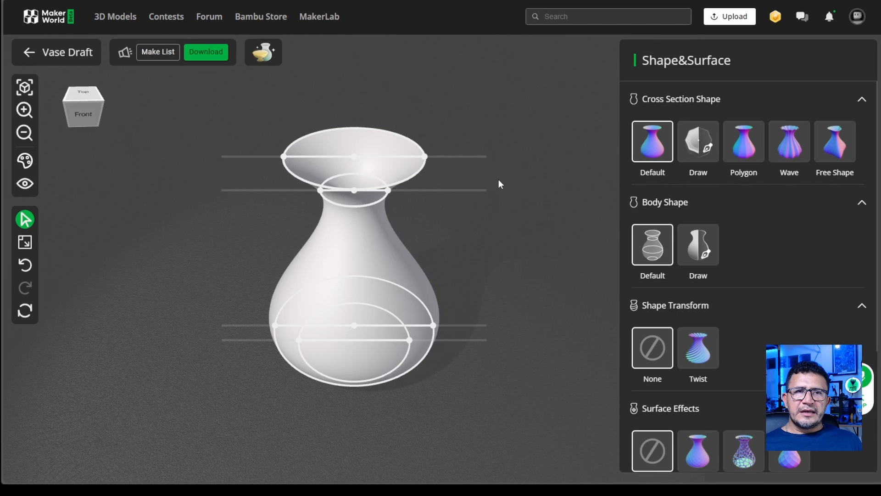
mouse_move(509, 181)
left_mouse_down()
mouse_move(509, 256)
mouse_move(506, 170)
mouse_move(502, 257)
mouse_move(521, 82)
mouse_move(515, 187)
left_mouse_up()
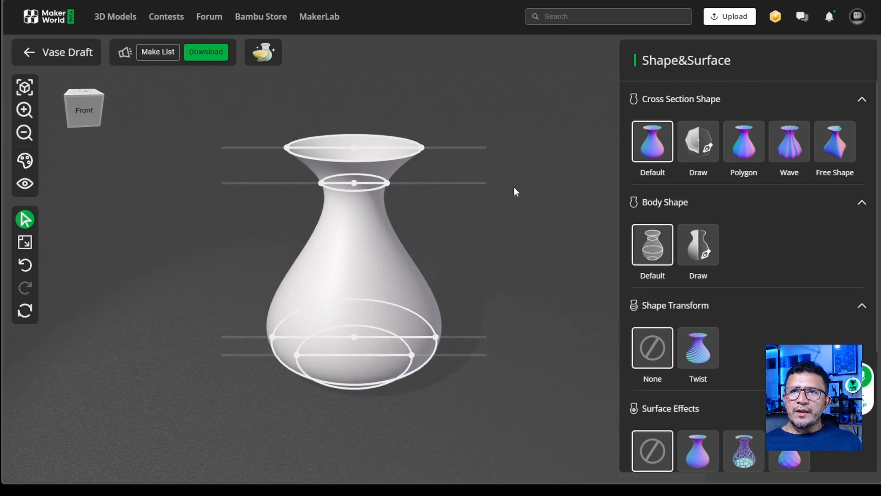
left_click(86, 108)
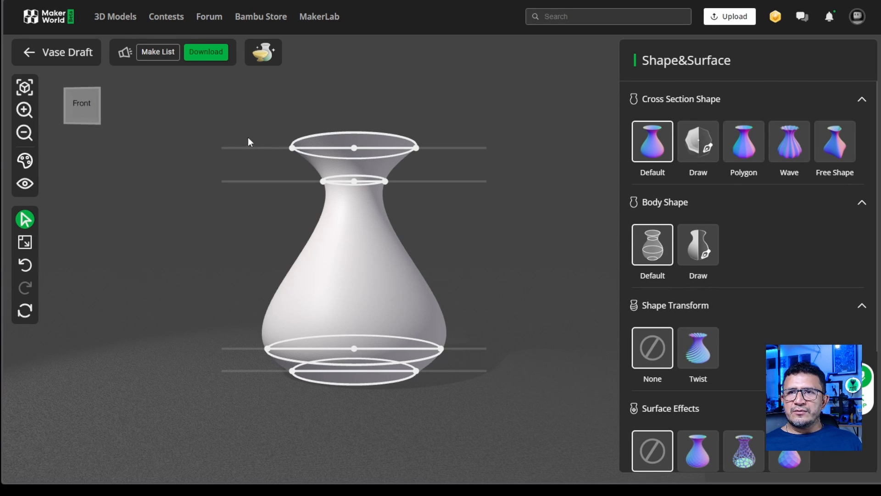
left_click_drag(222, 147, 213, 202)
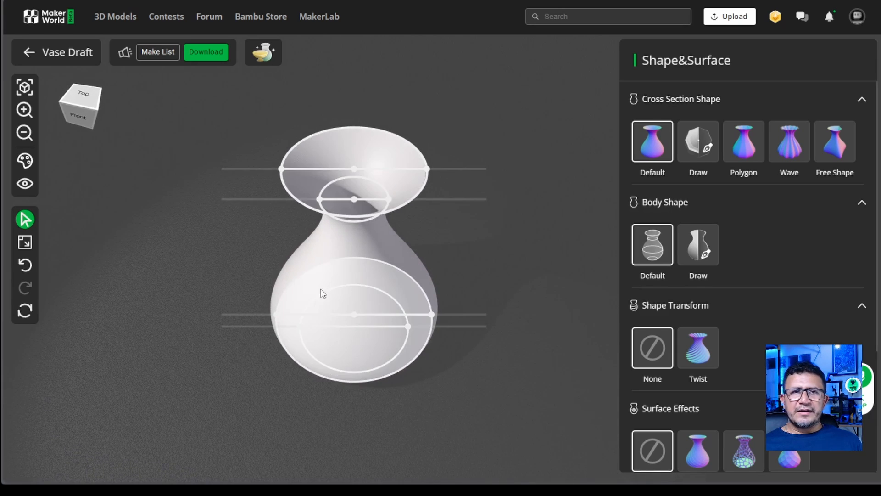
left_click_drag(444, 282, 464, 212)
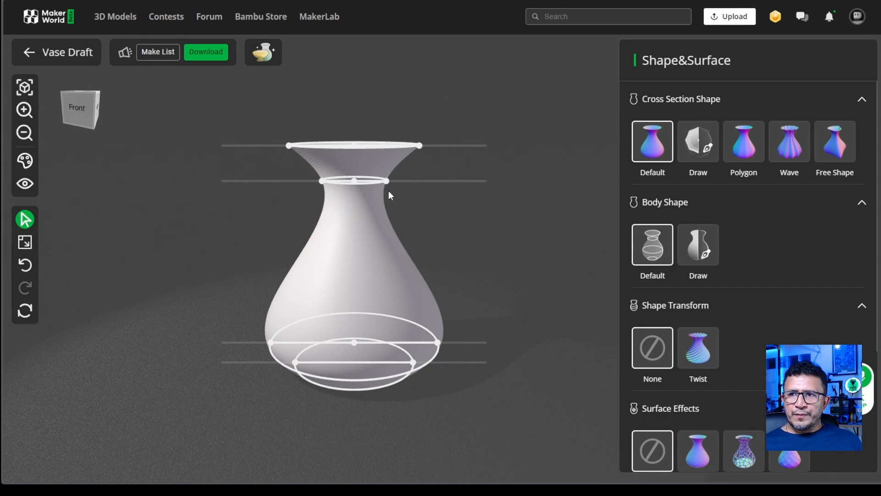
Step: Widen the vase's neck ring to about 77 mm and lower it to about 131 mm above the base
mouse_move(387, 180)
left_mouse_down()
mouse_move(418, 183)
mouse_move(393, 182)
mouse_move(403, 182)
left_mouse_up()
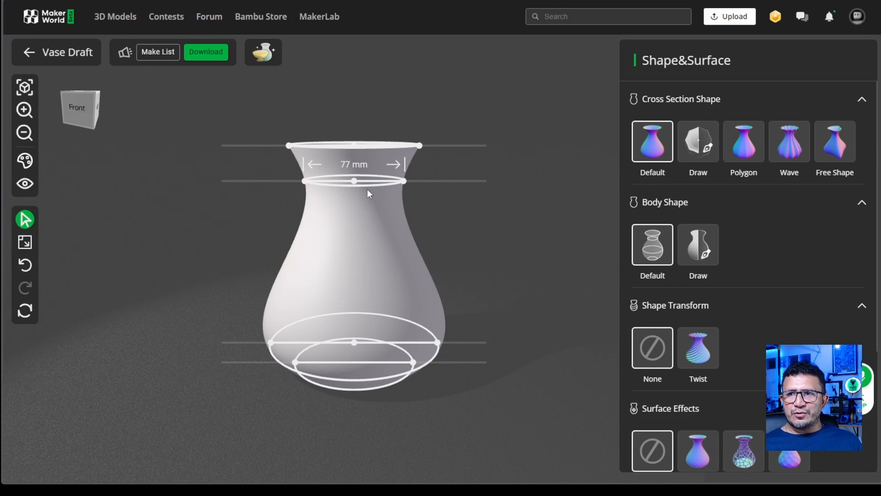
left_click_drag(356, 180, 356, 209)
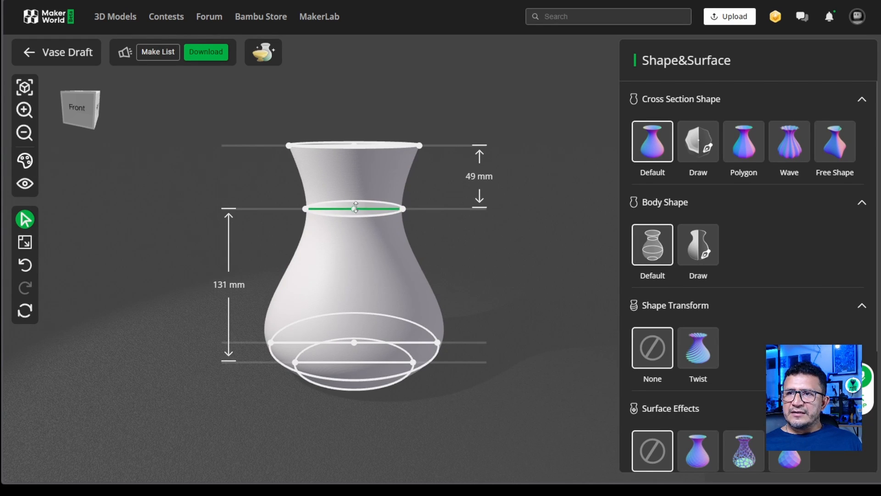
Step: Raise the vase's rim to 200 mm above the base and narrow its opening slightly
mouse_move(355, 147)
left_mouse_down()
mouse_move(354, 174)
mouse_move(363, 134)
left_mouse_up()
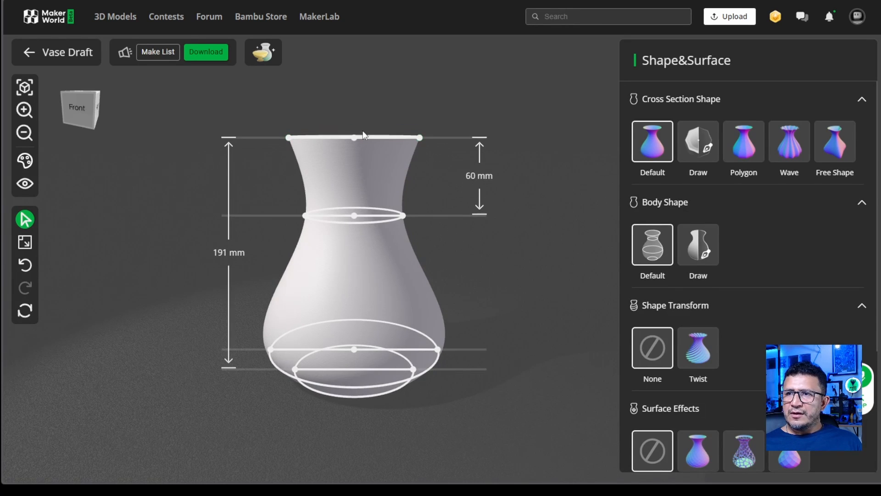
mouse_move(419, 138)
left_mouse_down()
mouse_move(398, 138)
mouse_move(413, 138)
left_mouse_up()
left_click_drag(355, 138, 360, 108)
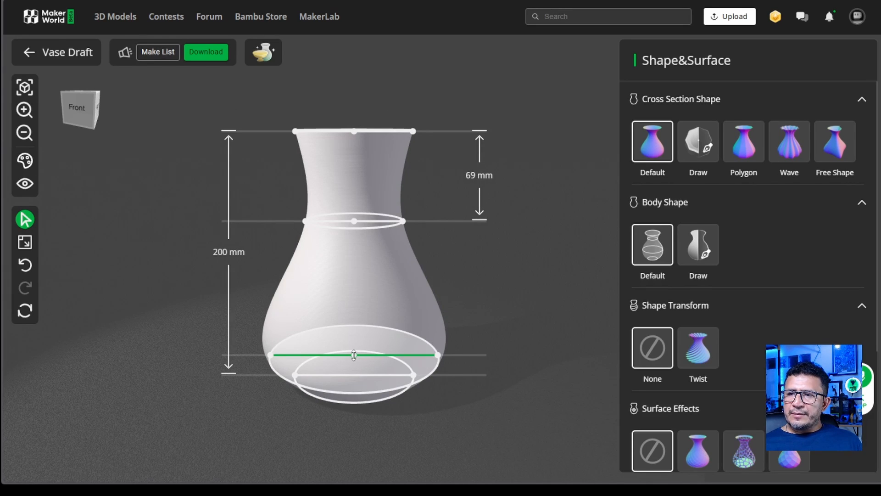
Step: Reshape the lower body with the belly ring about 57 mm above the base and 166 mm wide, and the base ring about 121 mm wide
left_click_drag(354, 355, 354, 310)
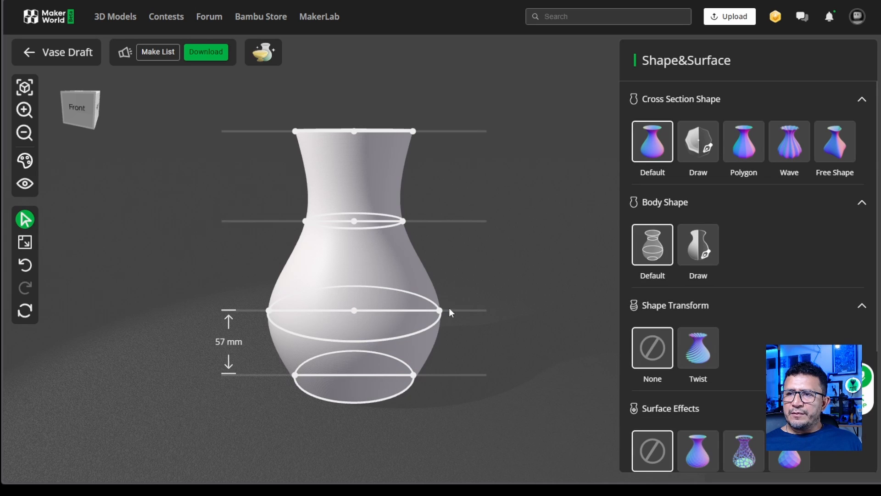
left_click_drag(442, 310, 456, 310)
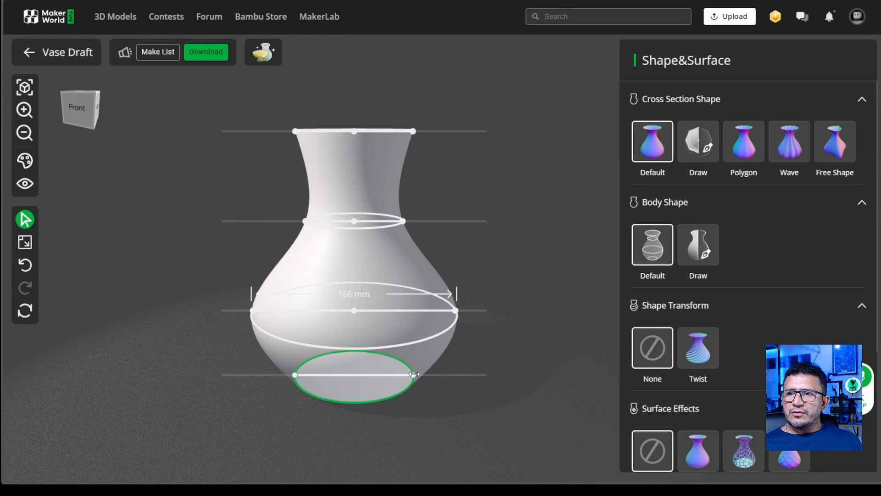
left_click_drag(413, 374, 426, 373)
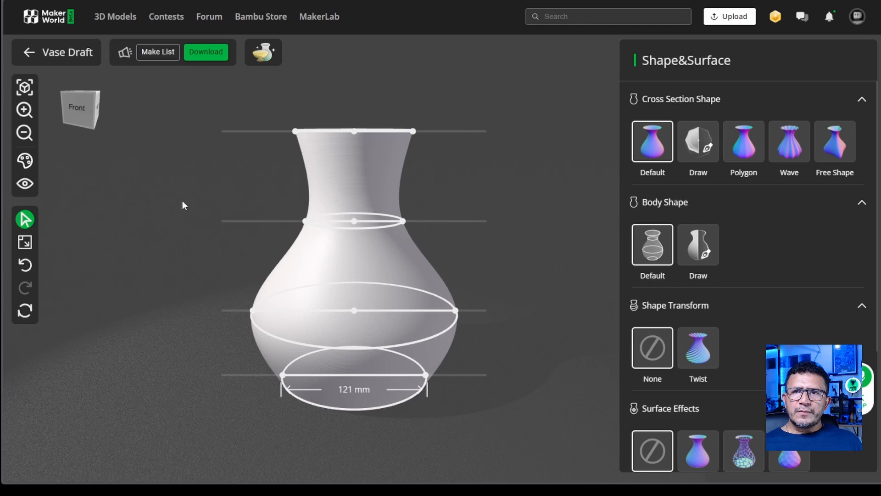
Step: Restore the default view and examine the reshaped vase's proportions both up close and from farther away
left_click(24, 86)
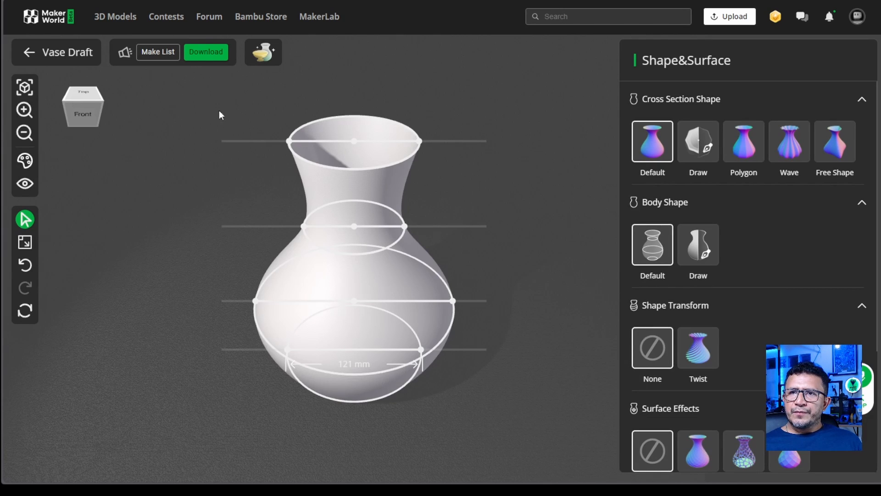
left_click_drag(276, 144, 259, 59)
left_click(24, 87)
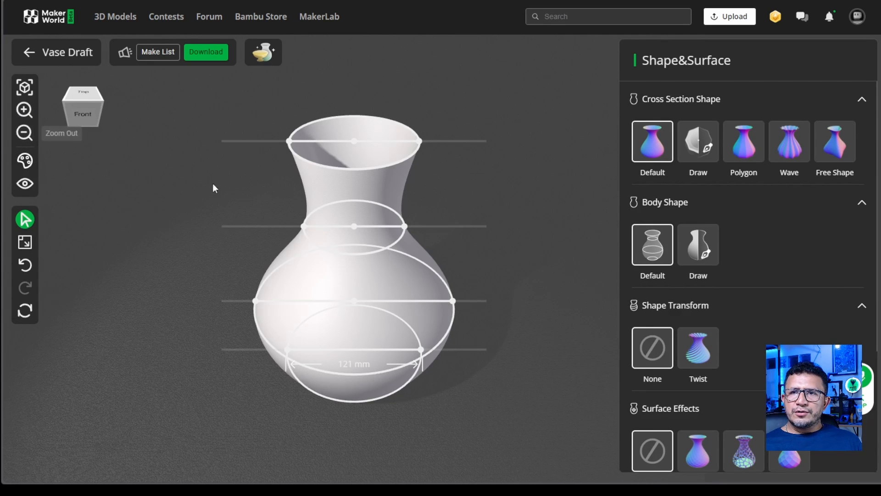
scroll(369, 196, "down", 1)
scroll(369, 199, "up", 3)
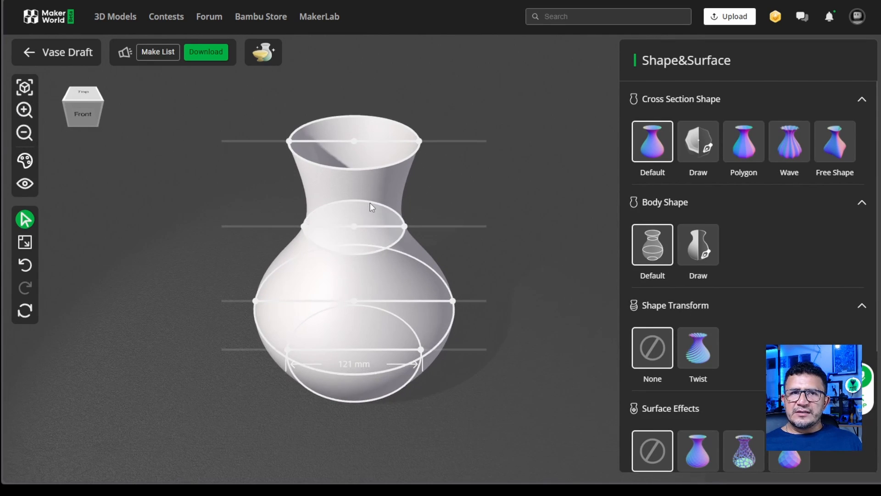
scroll(371, 203, "down", 2)
scroll(371, 203, "up", 2)
scroll(370, 204, "down", 2)
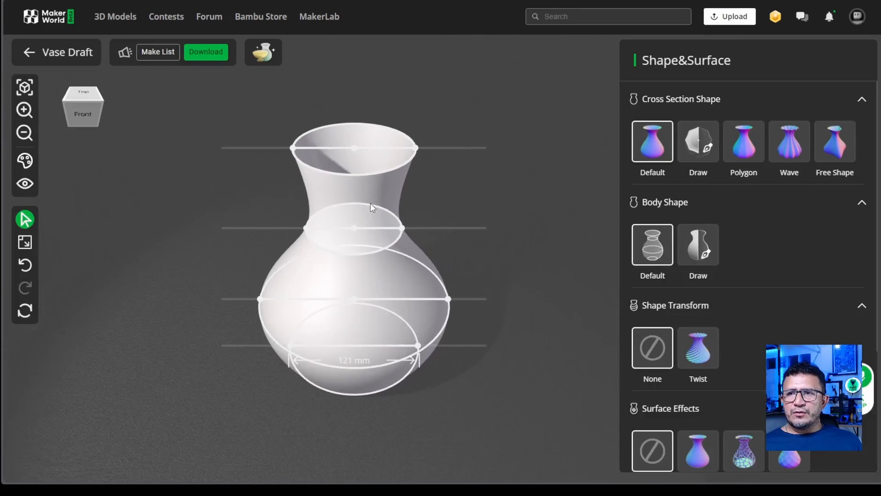
scroll(442, 224, "up", 5)
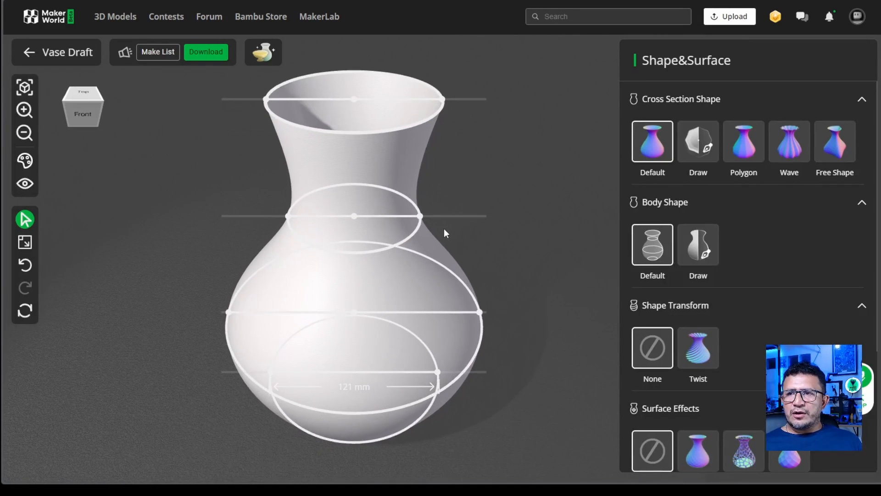
scroll(435, 231, "down", 4)
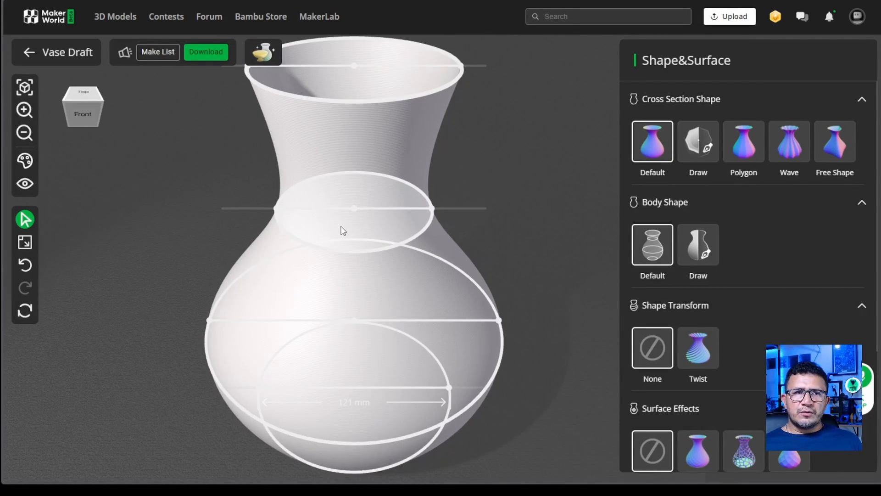
scroll(367, 230, "up", 3)
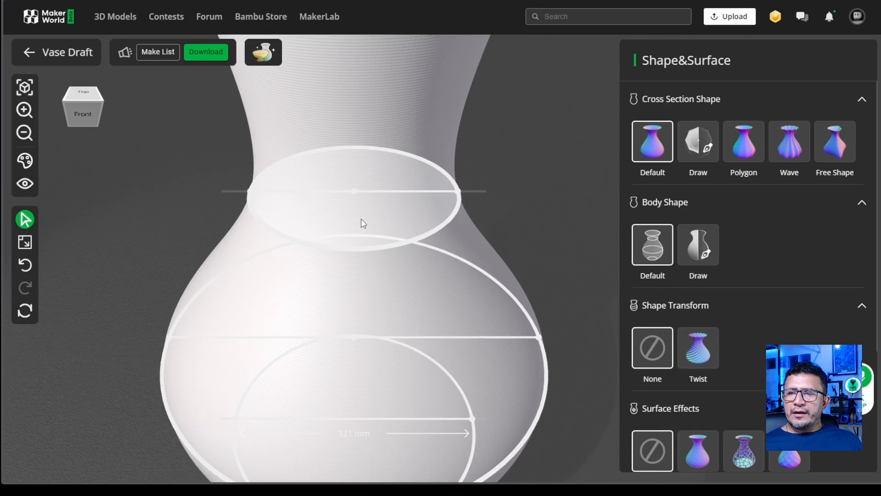
scroll(367, 227, "down", 6)
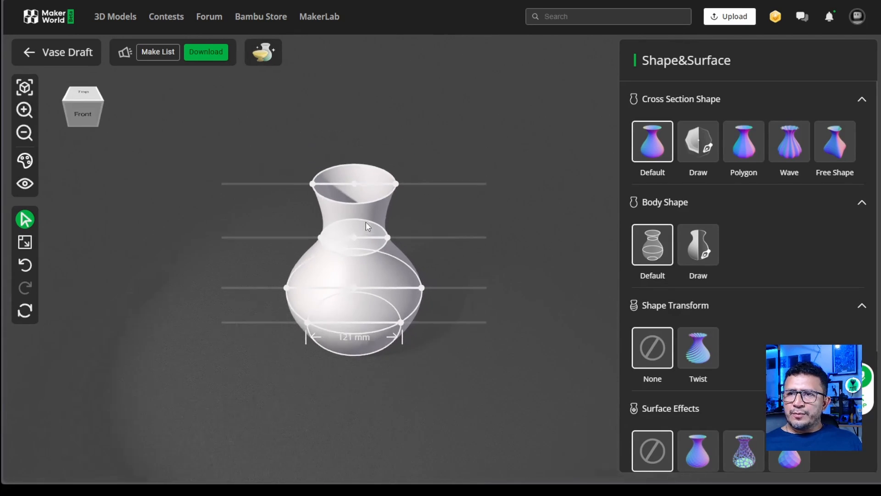
scroll(381, 259, "up", 3)
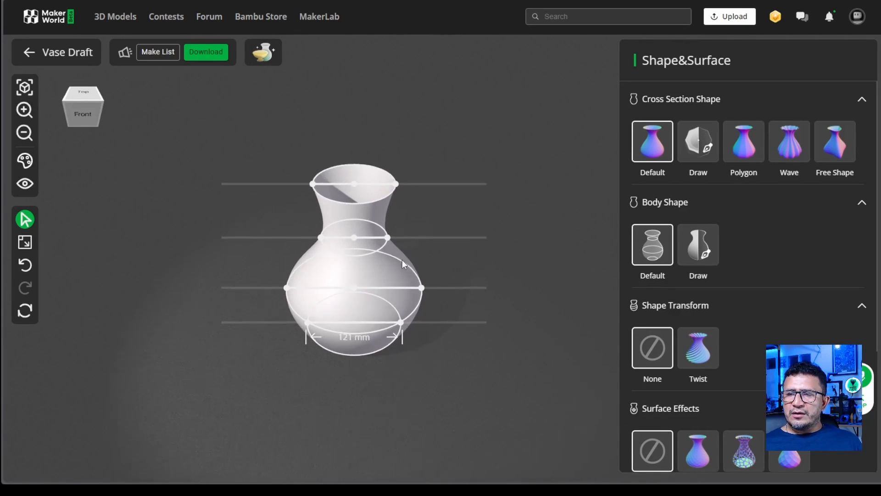
scroll(412, 256, "up", 3)
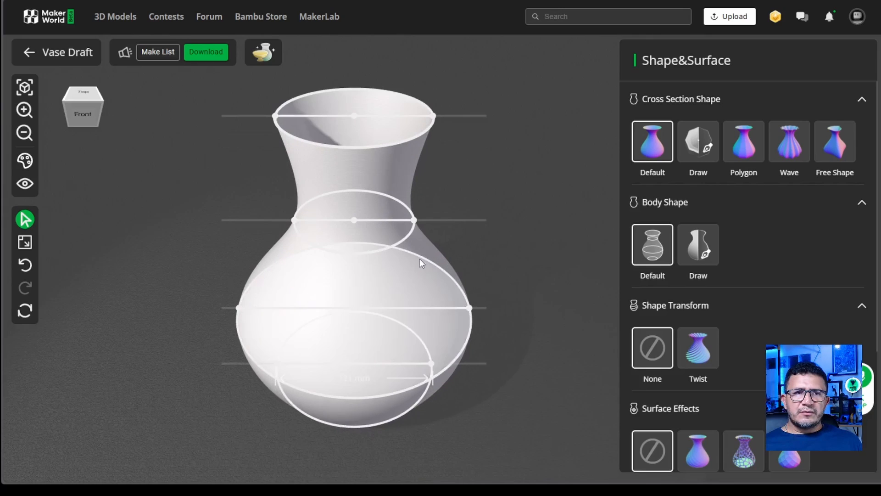
Step: Try the basic filament effect in green and matte in dark green, followed by the marble, silk and sparkle effects
left_click(26, 162)
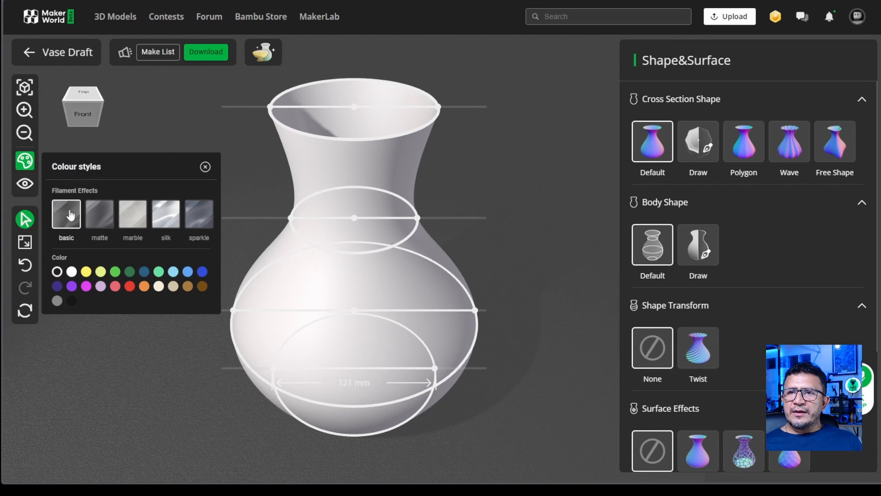
left_click(115, 273)
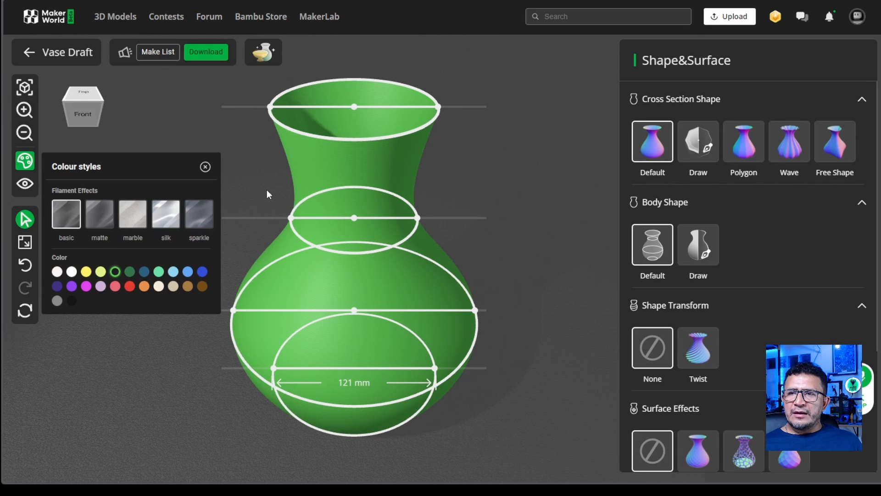
left_click(101, 215)
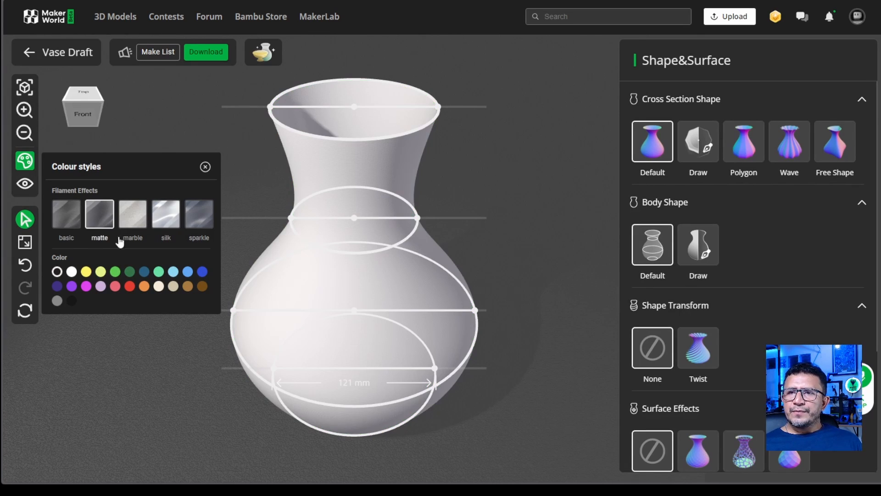
left_click(130, 272)
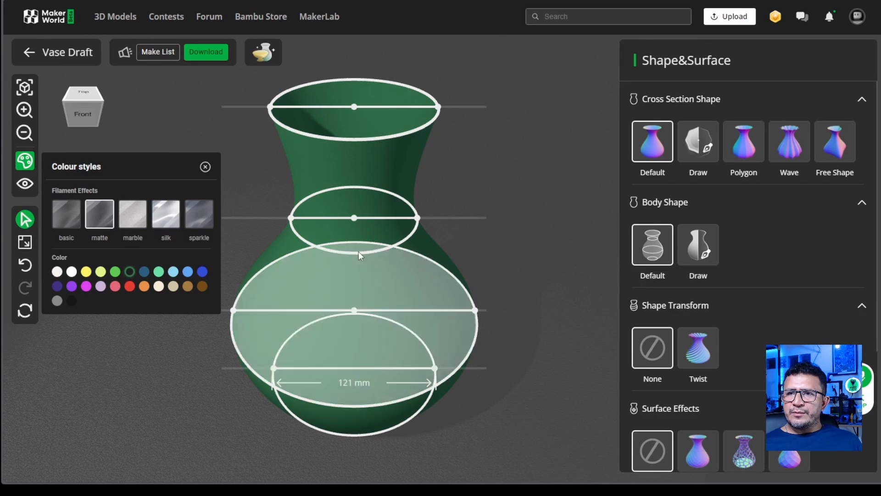
left_click(133, 213)
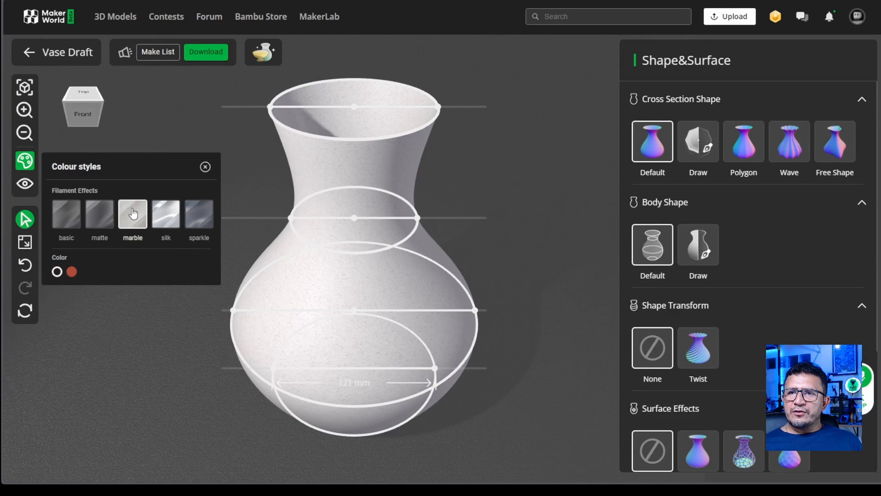
left_click(167, 224)
left_click(199, 214)
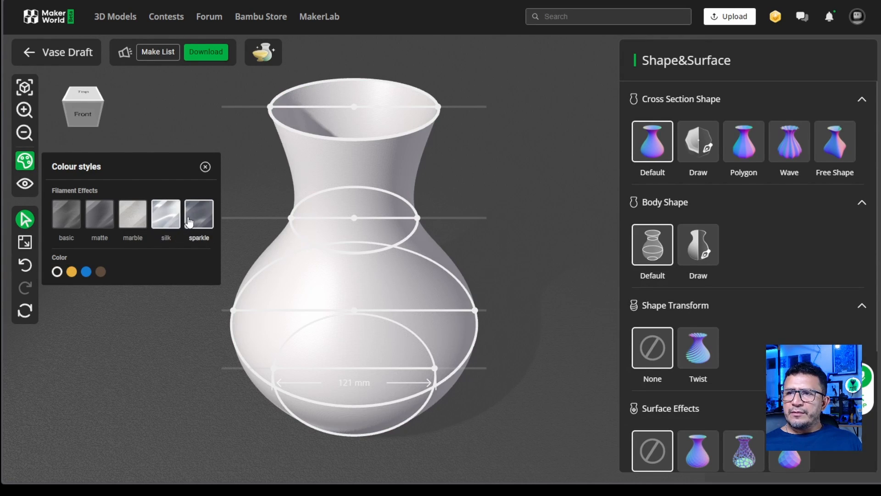
left_click_drag(393, 202, 418, 178)
Step: Apply the silk filament effect in blue to the vase and check its sheen from above
left_click(170, 212)
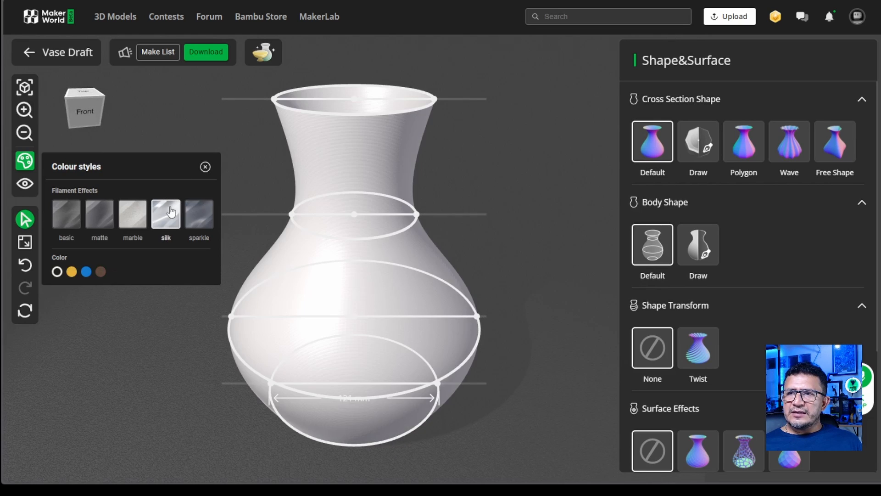
left_click(86, 271)
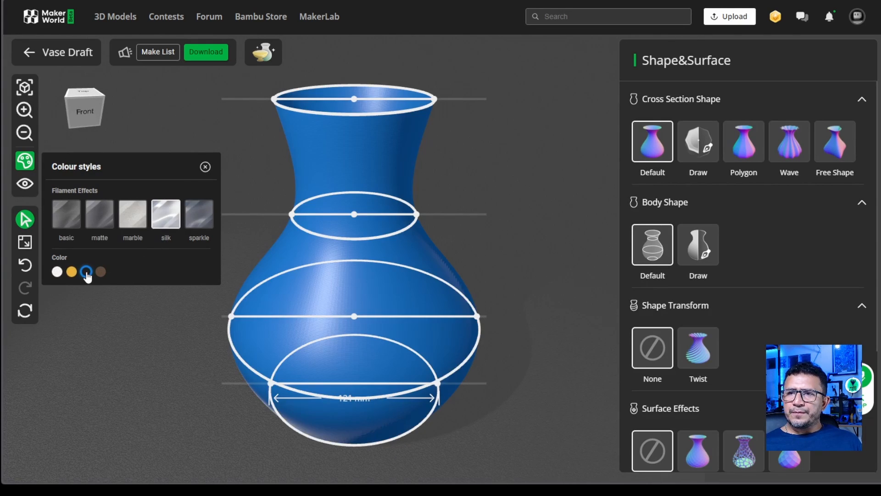
left_click_drag(574, 143, 530, 168)
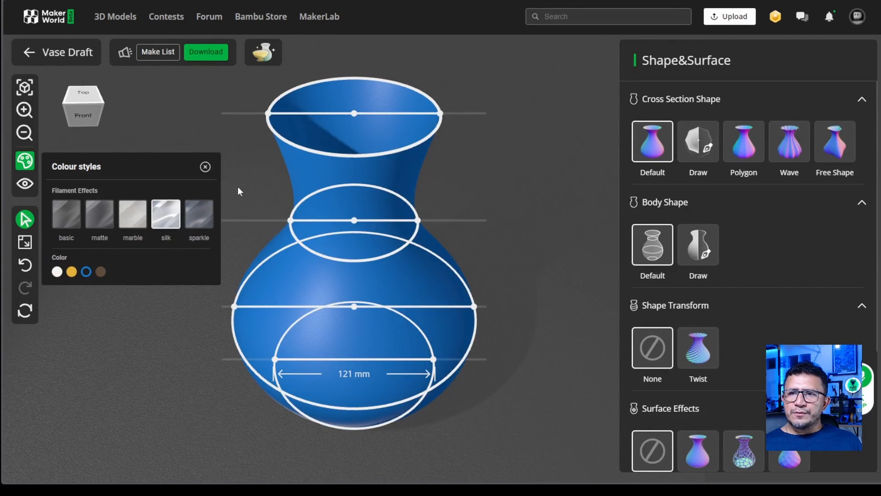
Step: Preview the blue vase without its editing rings, close the colour styles, and inspect its silhouette from the side
left_click(26, 185)
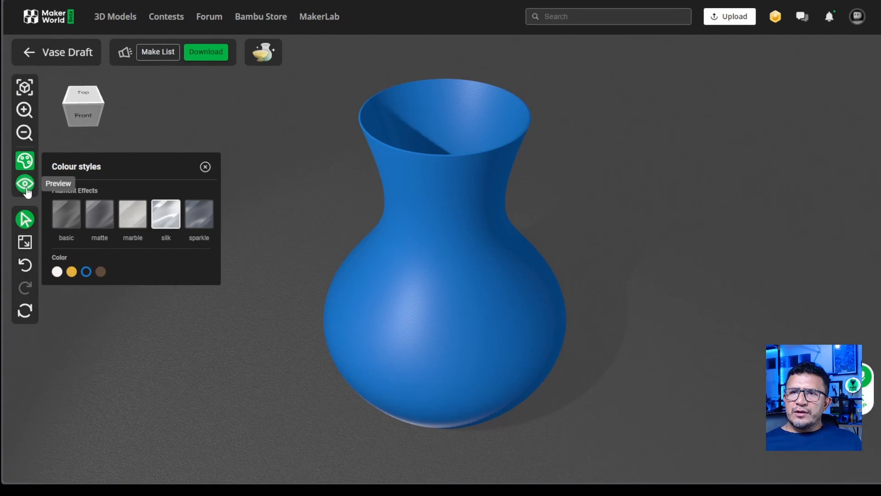
left_click(206, 167)
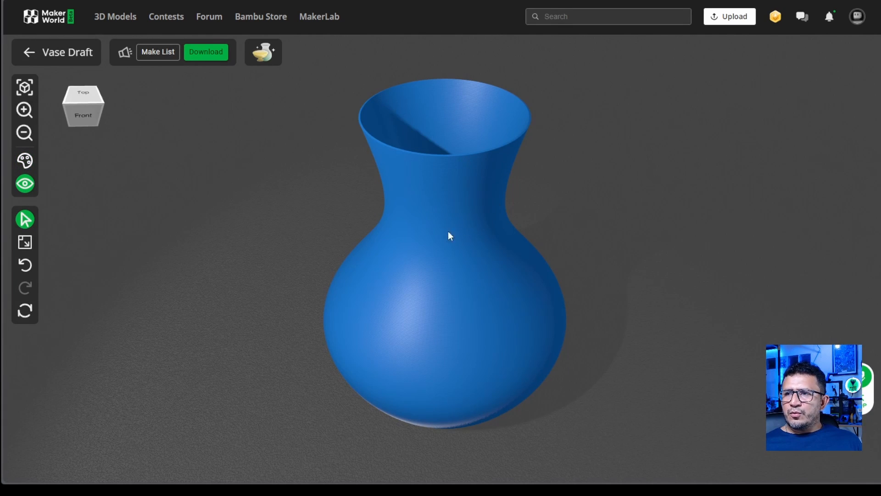
mouse_move(552, 219)
left_mouse_down()
mouse_move(549, 126)
mouse_move(549, 234)
left_mouse_up()
left_click_drag(443, 226, 473, 191)
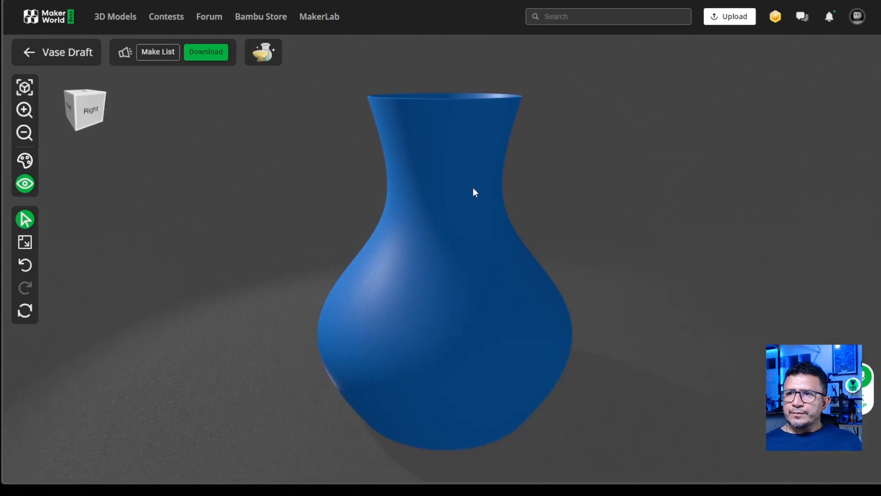
Step: Leave the clean preview and widen the ring at the vase's neck to about 86 mm
left_click(25, 186)
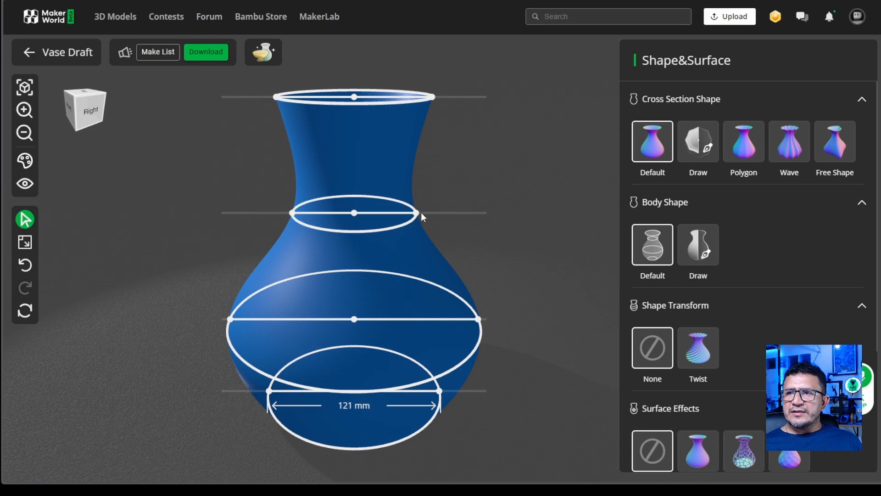
mouse_move(416, 212)
left_mouse_down()
mouse_move(437, 214)
mouse_move(423, 213)
left_mouse_up()
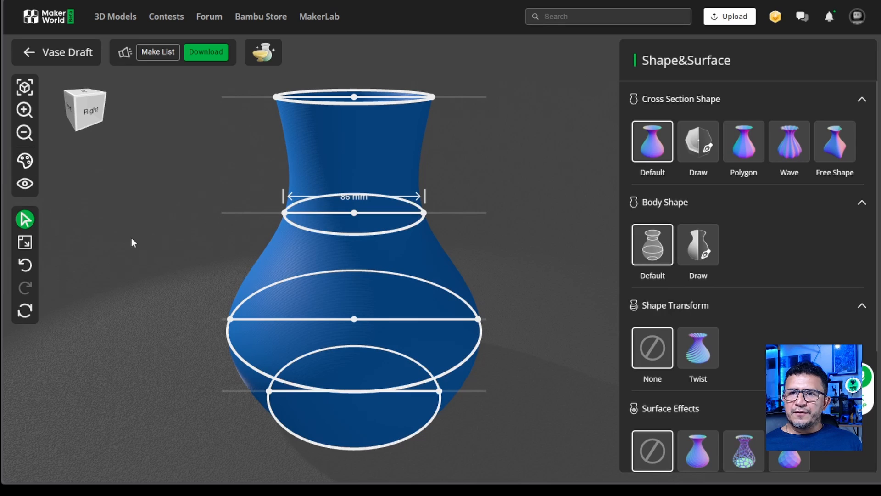
Step: Scale the whole vase down to about 135 mm wide and 162 mm tall
left_click(25, 243)
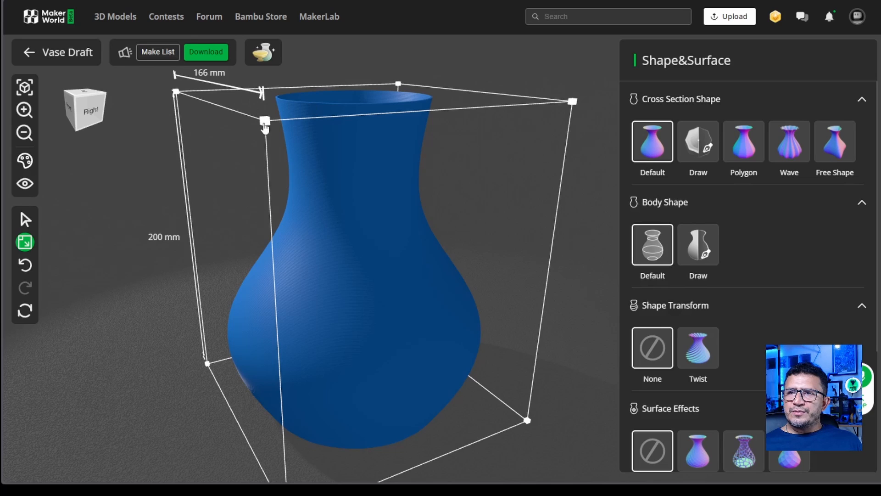
left_click_drag(265, 124, 251, 196)
mouse_move(286, 164)
left_mouse_down()
mouse_move(271, 123)
mouse_move(317, 219)
mouse_move(248, 112)
mouse_move(277, 167)
mouse_move(305, 191)
mouse_move(290, 174)
left_mouse_up()
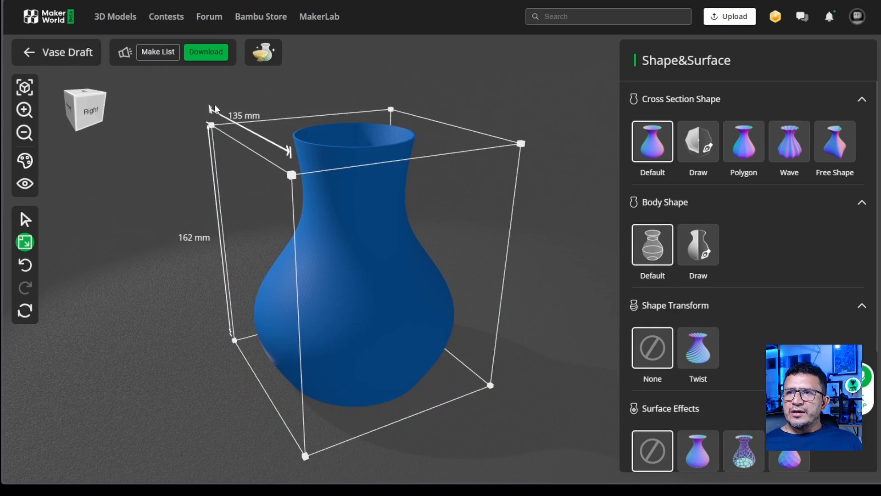
left_click(242, 117)
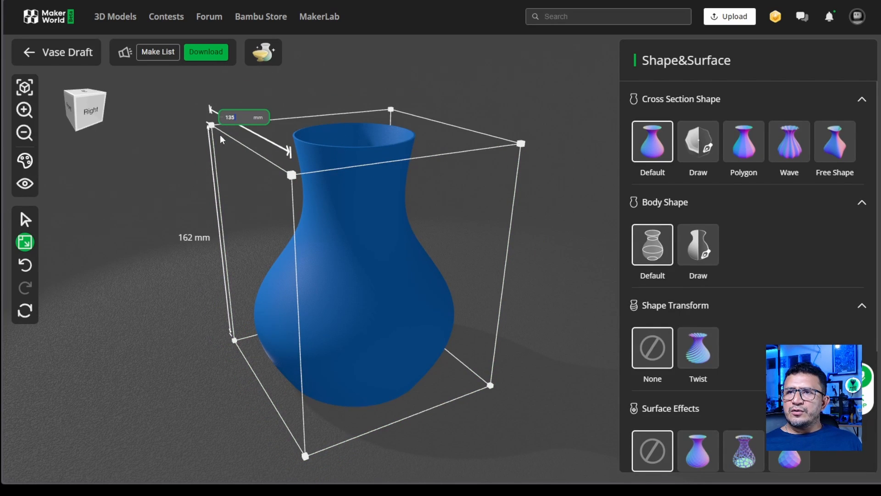
left_click(188, 293)
Step: Set the vase's height to 163 mm and return to editing its profile rings
left_click(194, 238)
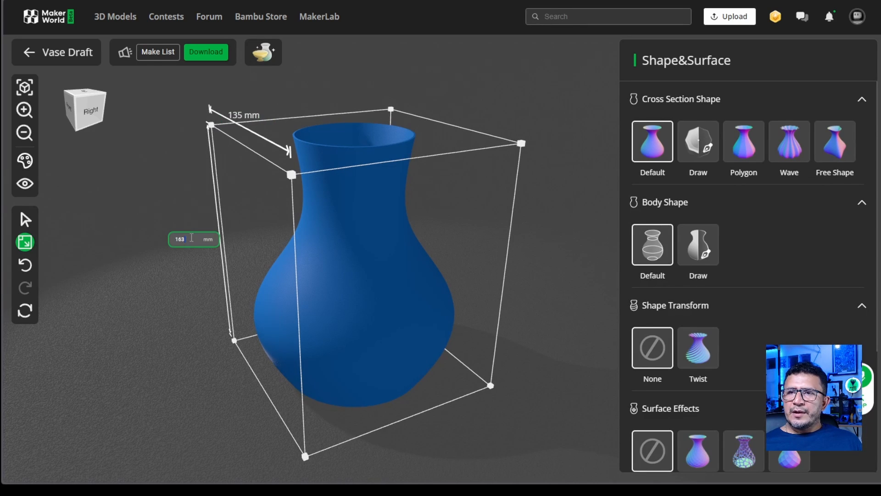
left_click(151, 173)
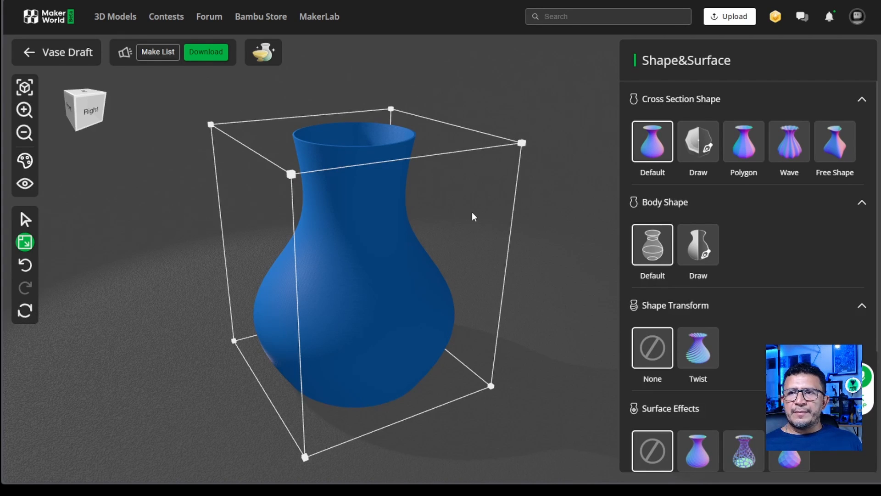
left_click_drag(474, 217, 432, 222)
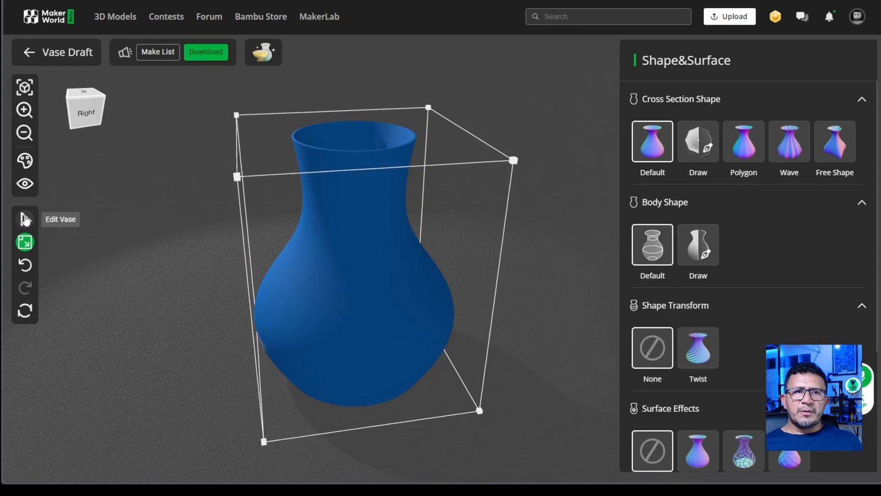
left_click(25, 219)
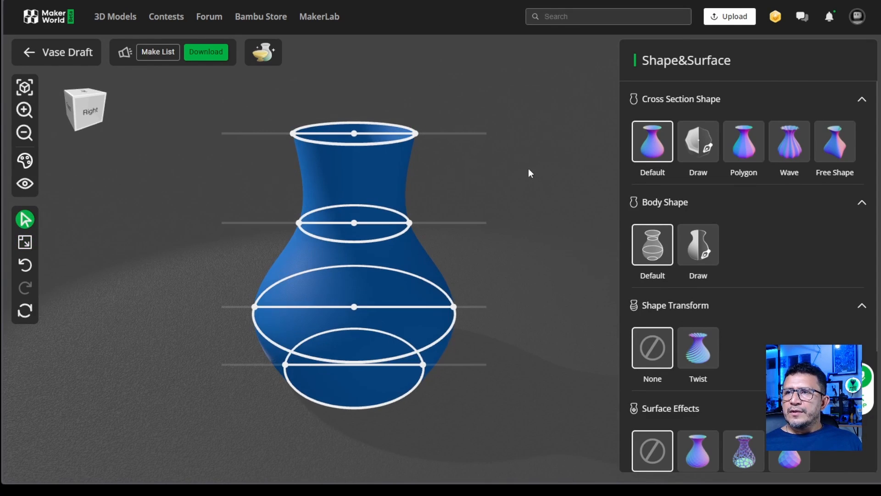
left_click_drag(517, 166, 528, 175)
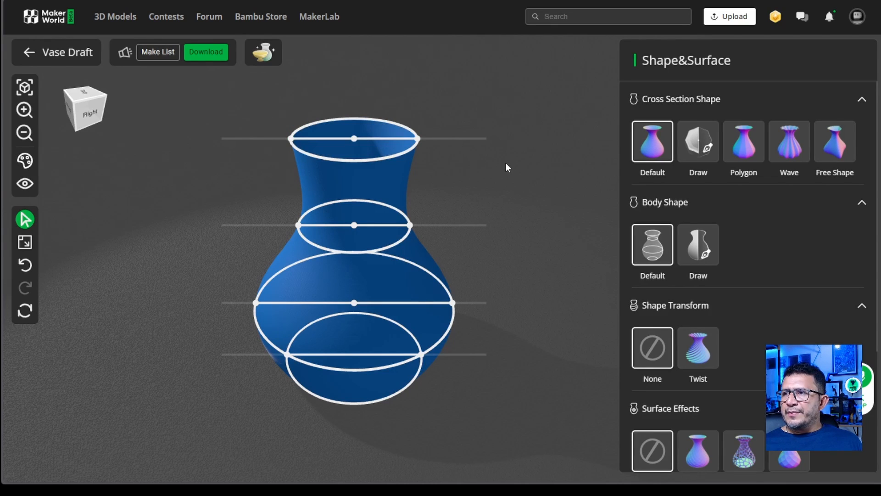
Step: Start drawing a quarter cross section and pull its two curve handles outward to about X -67, Y 149 and X -147, Y 53
left_click(698, 141)
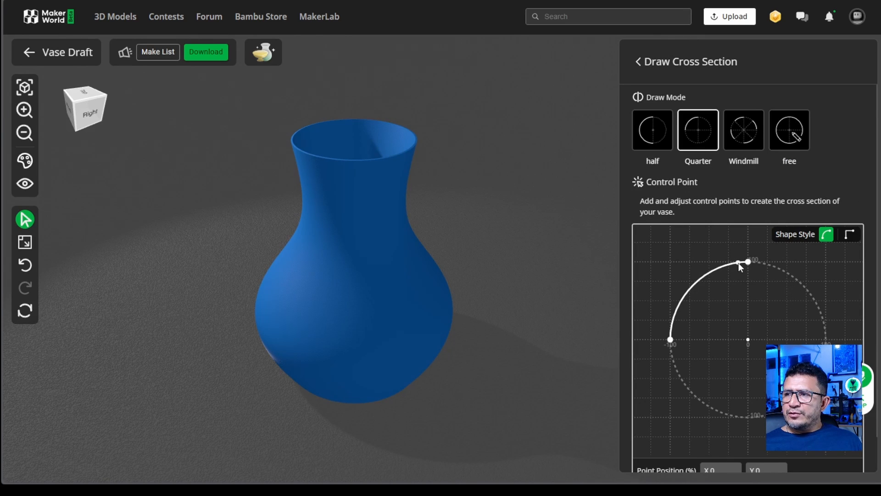
left_click(748, 262)
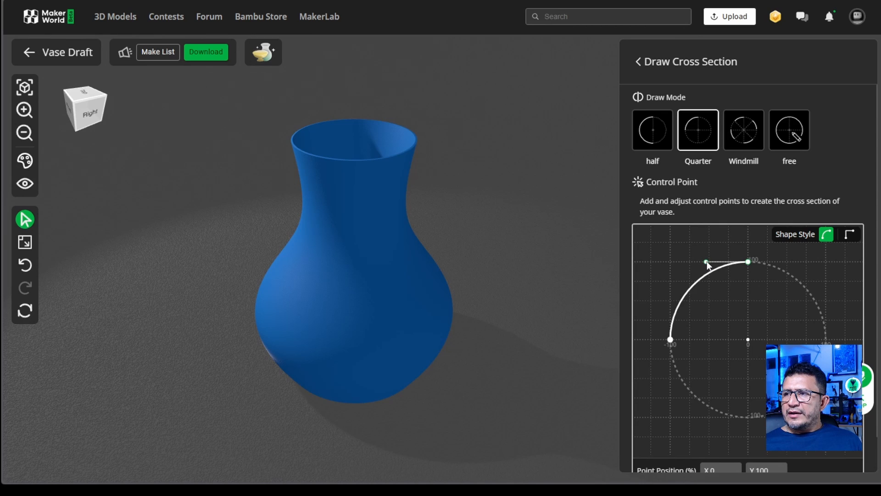
left_click_drag(706, 262, 695, 225)
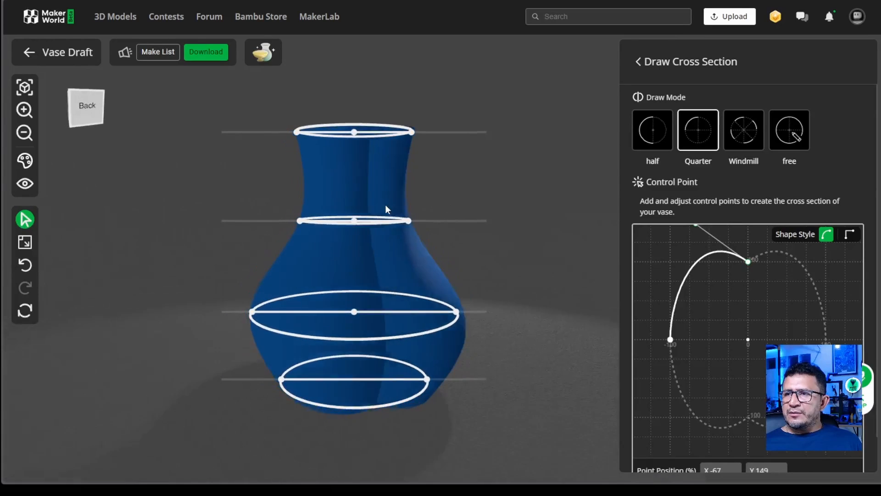
left_click_drag(384, 204, 552, 240)
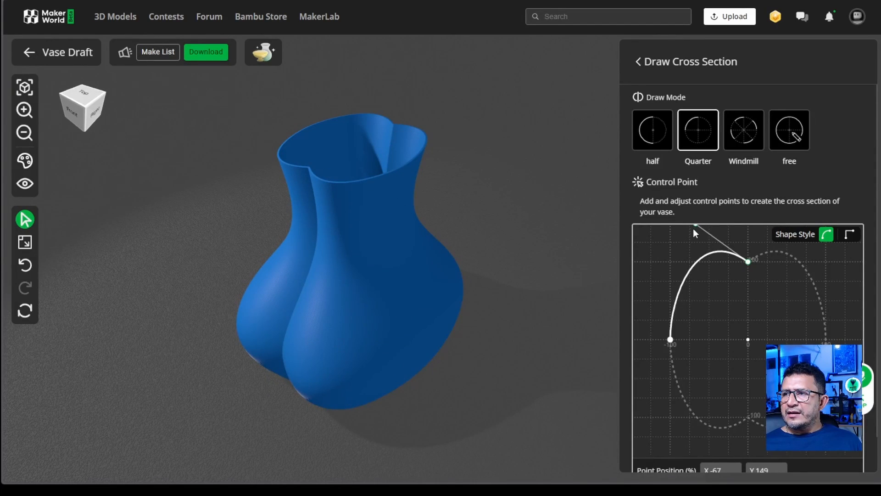
left_click(671, 338)
left_click_drag(671, 301, 635, 299)
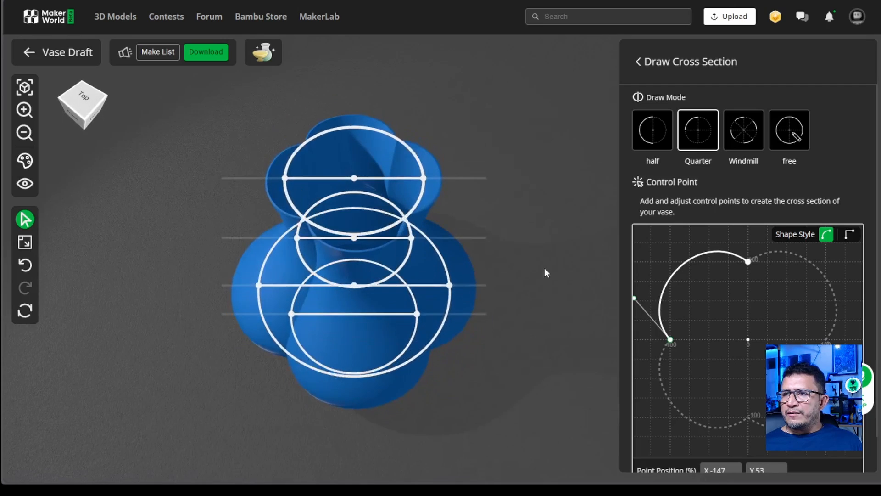
Step: Switch the cross section to straight segments and add a point pulled inward to about X -26, Y 30, forming a four-pointed star
left_click(849, 235)
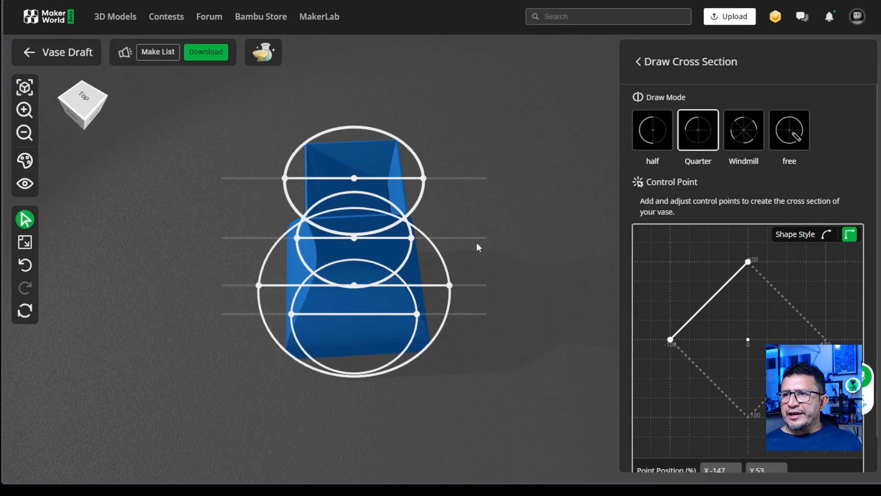
left_click_drag(508, 231, 570, 231)
scroll(343, 143, "up", 5)
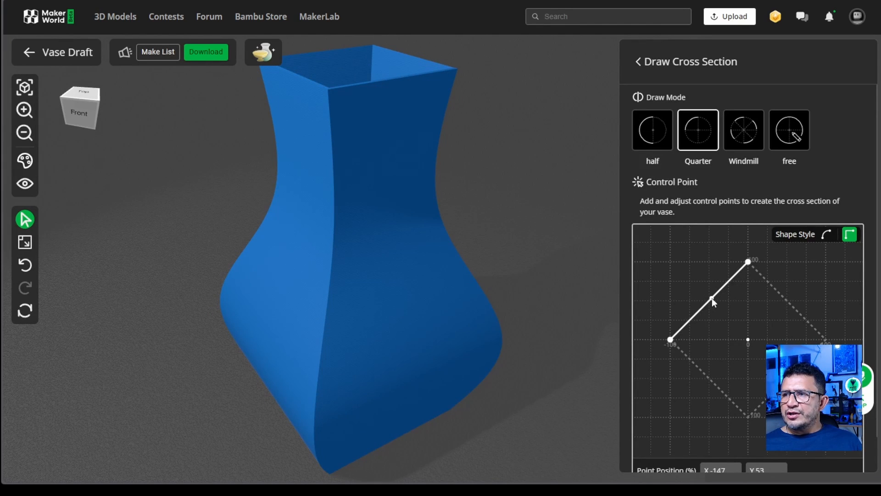
scroll(874, 257, "down", 1)
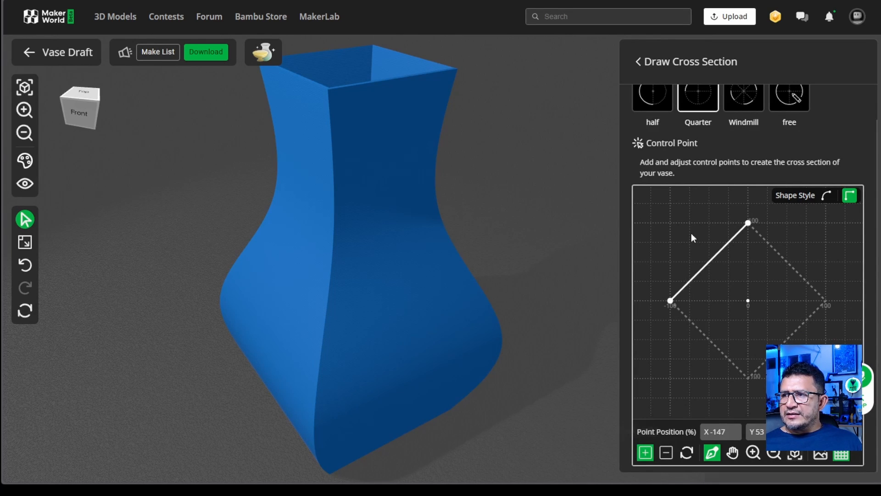
left_click_drag(713, 259, 728, 277)
mouse_move(536, 195)
left_mouse_down()
mouse_move(548, 210)
mouse_move(533, 206)
left_mouse_up()
Step: Delete the inward point from the cross section and lower its uppermost point to about Y 90
left_click(666, 452)
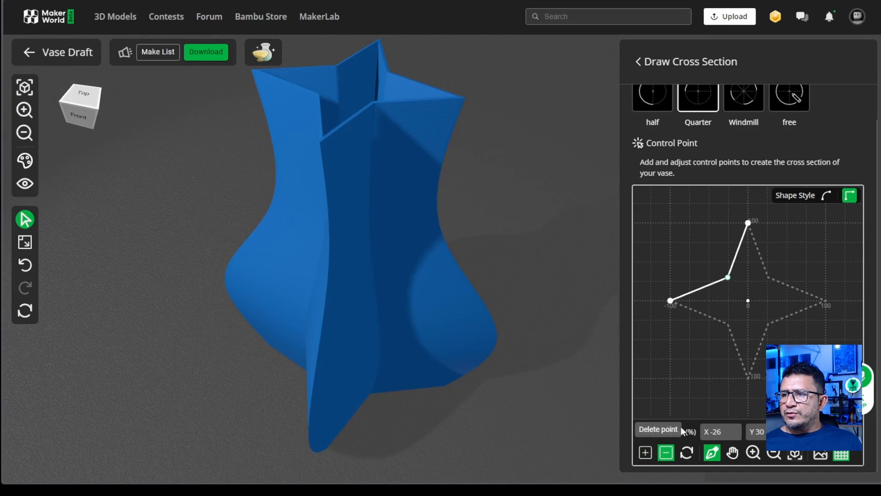
left_click(728, 277)
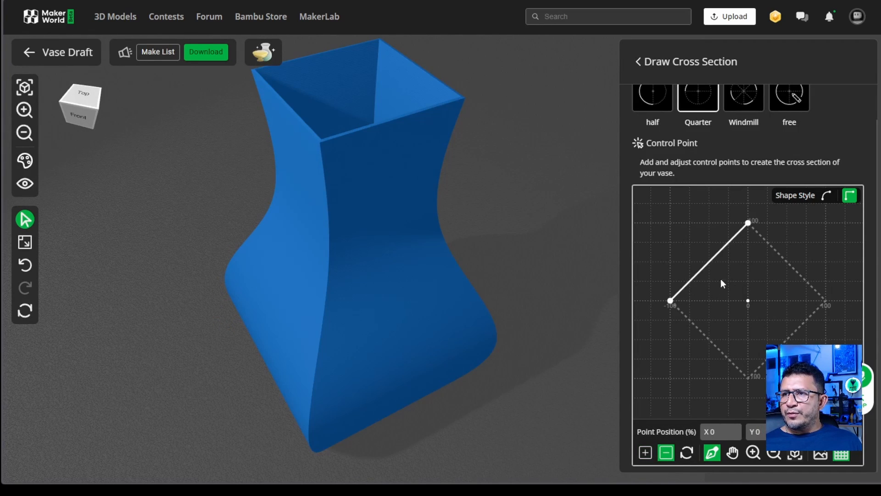
left_click(717, 453)
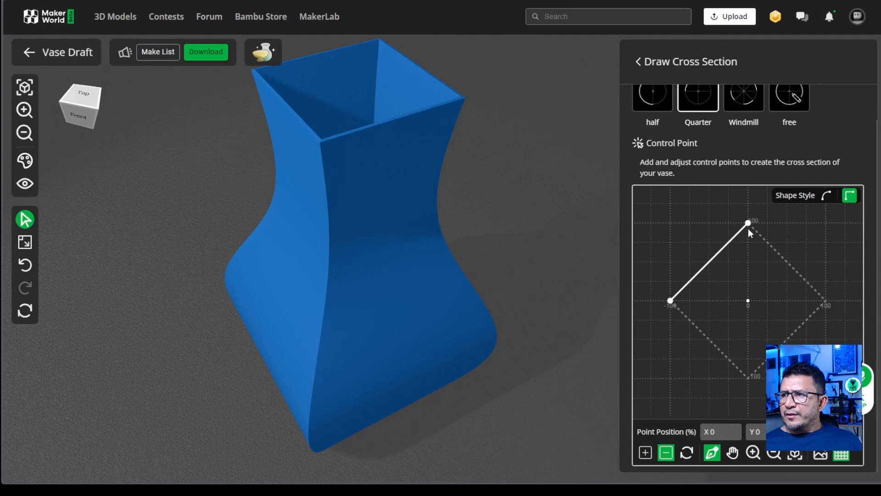
mouse_move(748, 223)
left_mouse_down()
mouse_move(748, 265)
mouse_move(747, 230)
left_mouse_up()
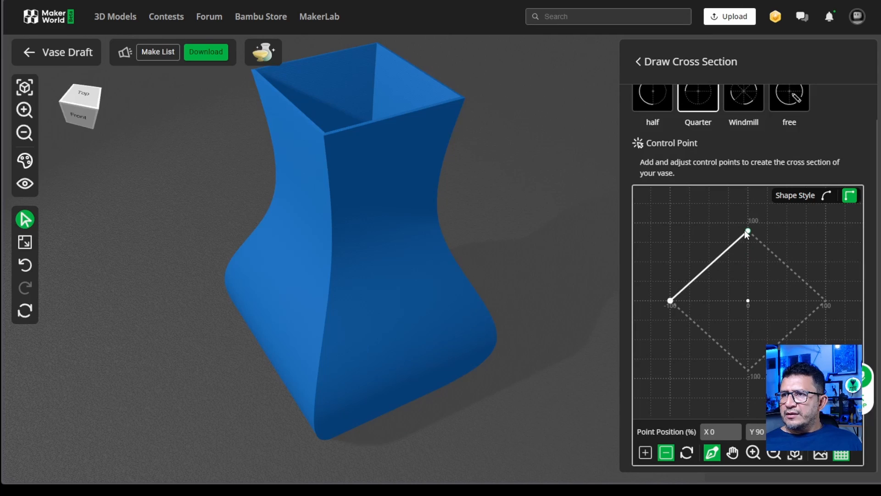
Step: Reset the drawn cross section and change its shape style back to curved segments
left_click(686, 453)
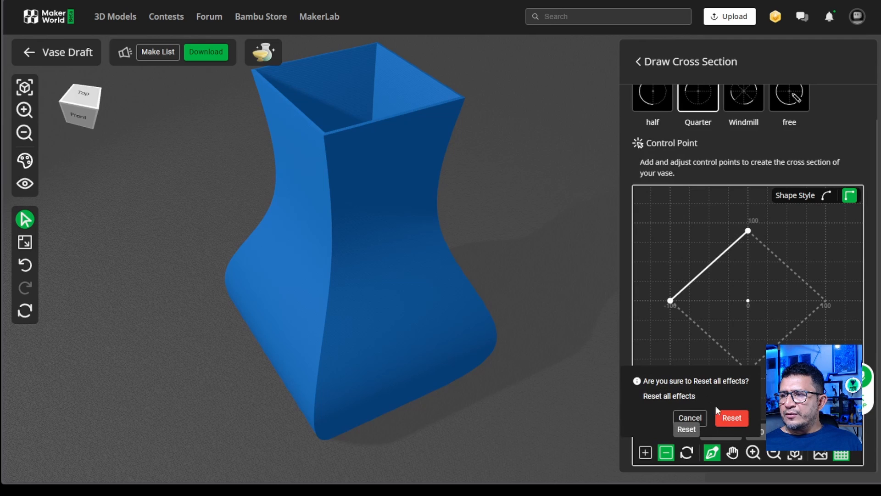
left_click(731, 419)
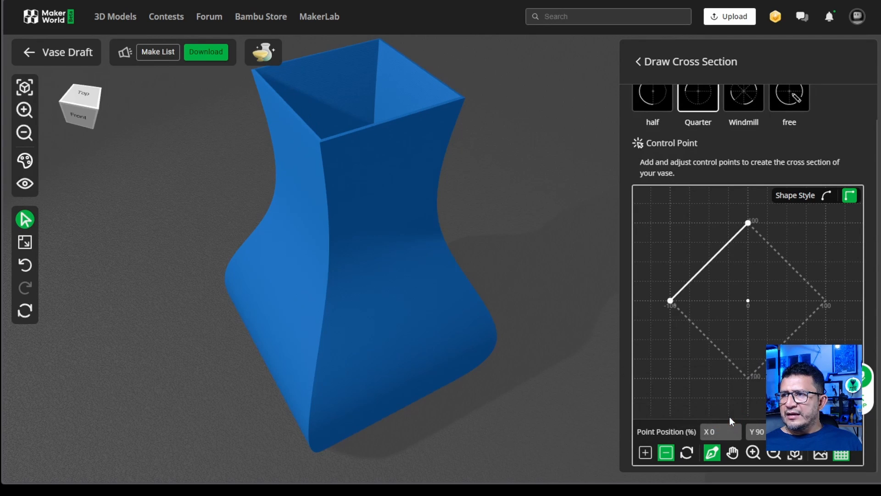
left_click(826, 196)
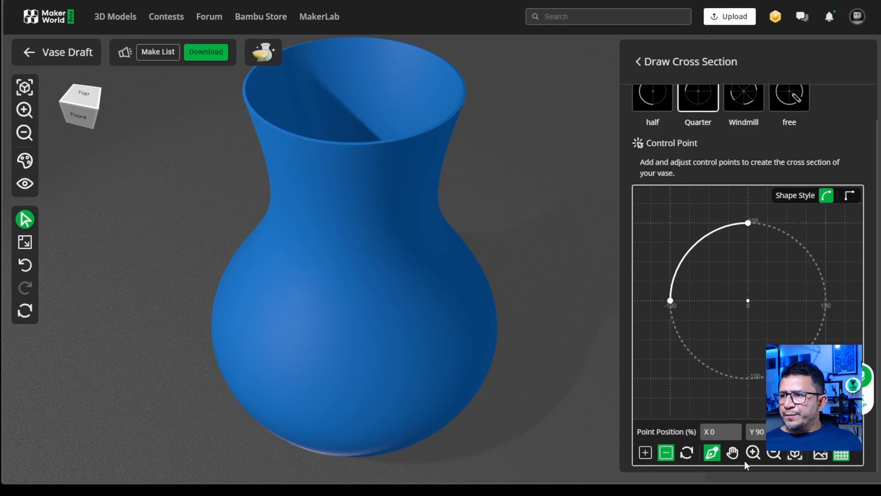
Step: Examine the cross-section canvas by panning and zooming in and out, and restore its default view
left_click(733, 453)
left_click_drag(720, 273, 787, 297)
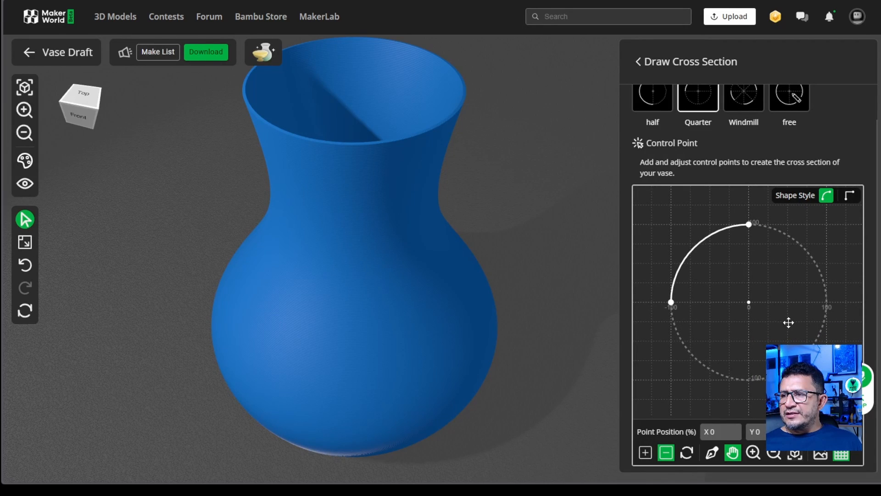
left_click(753, 452)
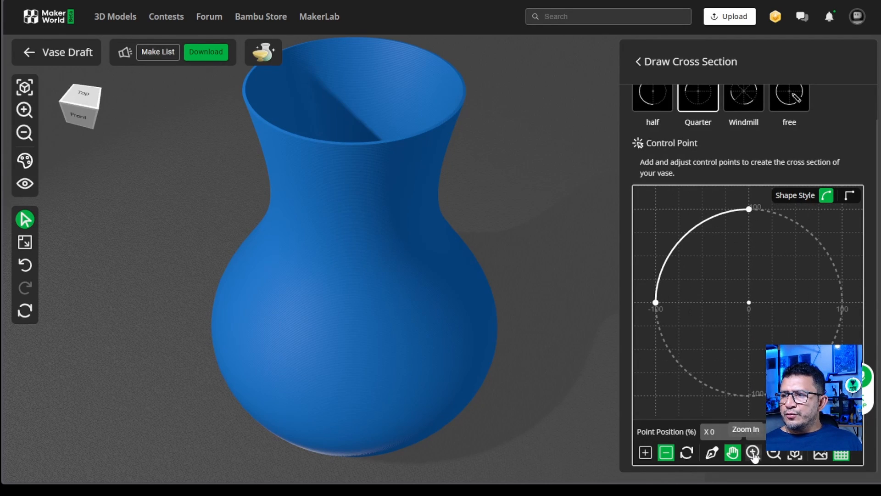
left_click(753, 452)
left_click(775, 454)
left_click(775, 454)
left_click(775, 454)
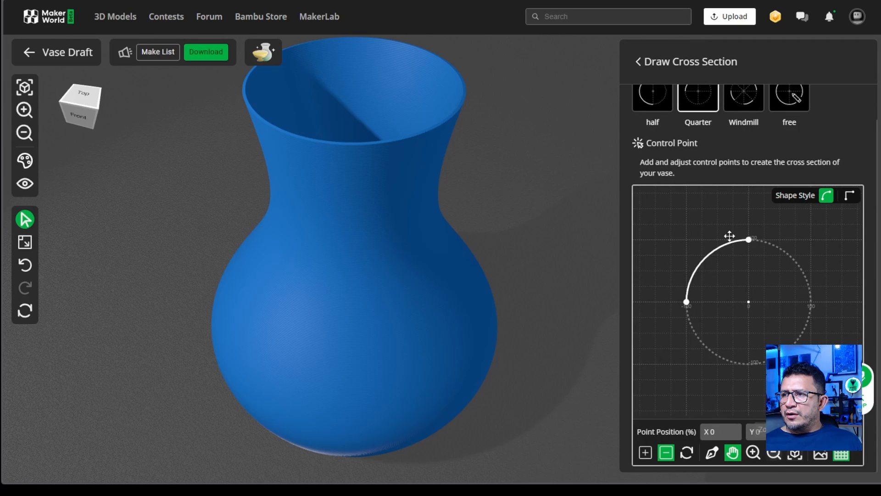
scroll(746, 306, "down", 1)
scroll(753, 305, "up", 1)
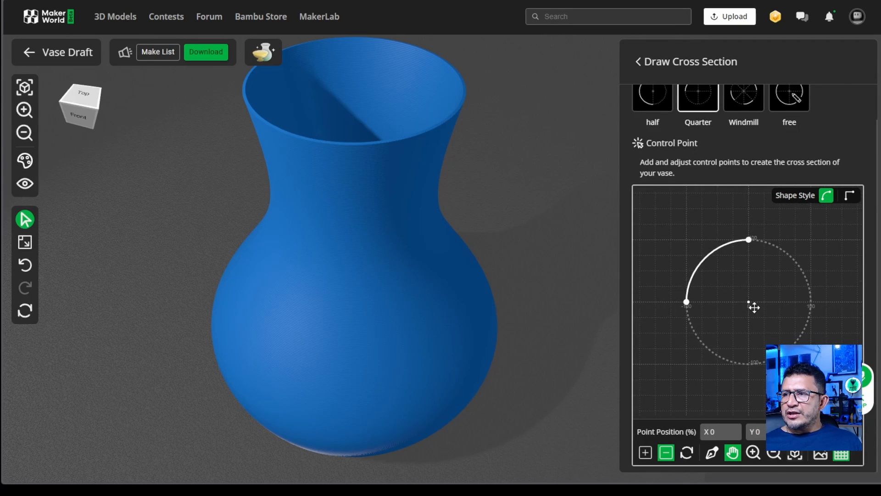
scroll(754, 310, "up", 3)
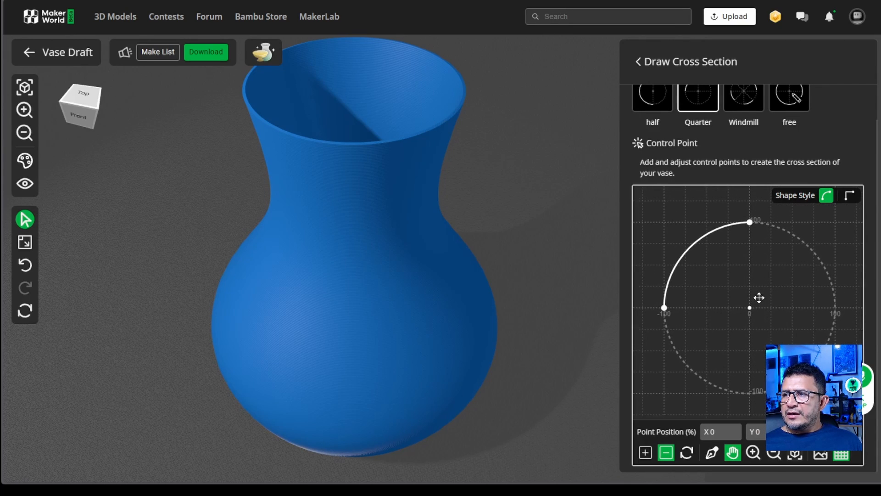
left_click_drag(746, 268, 769, 277)
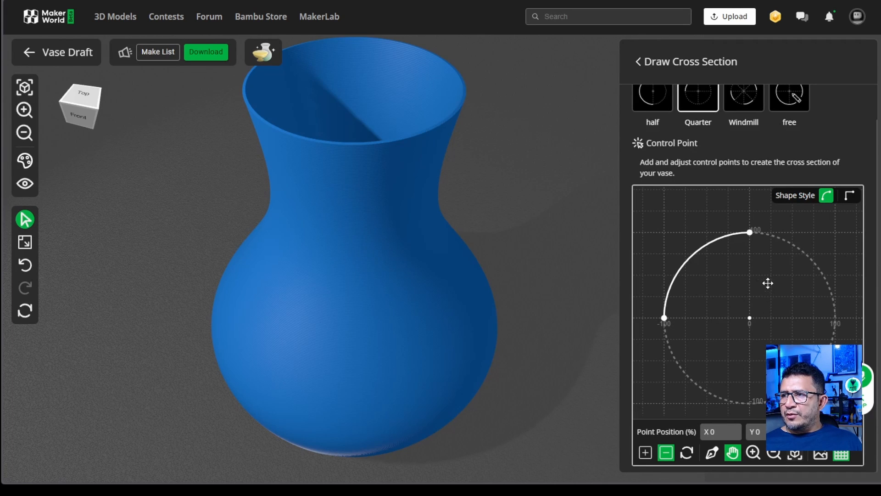
left_click_drag(741, 266, 755, 402)
left_click(794, 455)
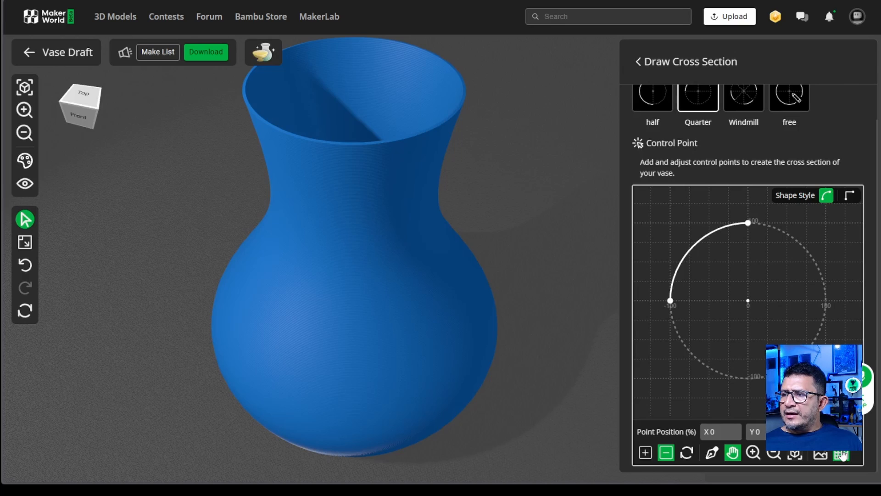
Step: Hide the grid behind the cross-section drawing and show it again
left_click(841, 454)
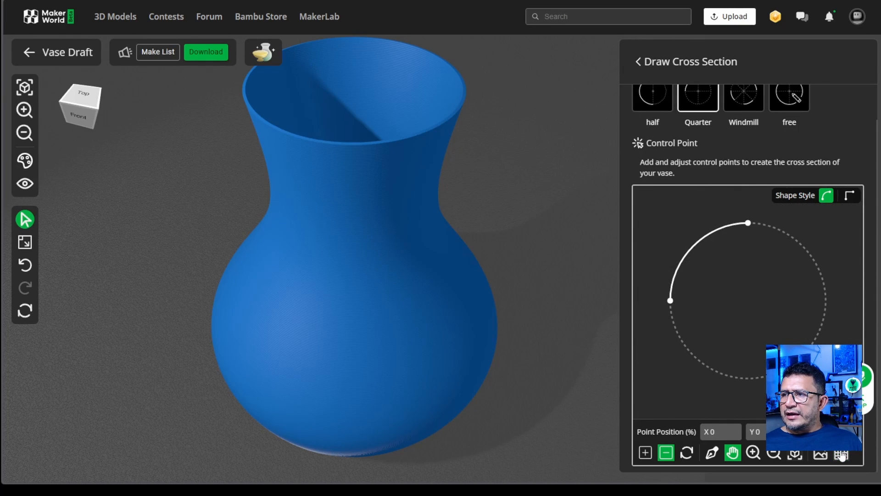
left_click(842, 454)
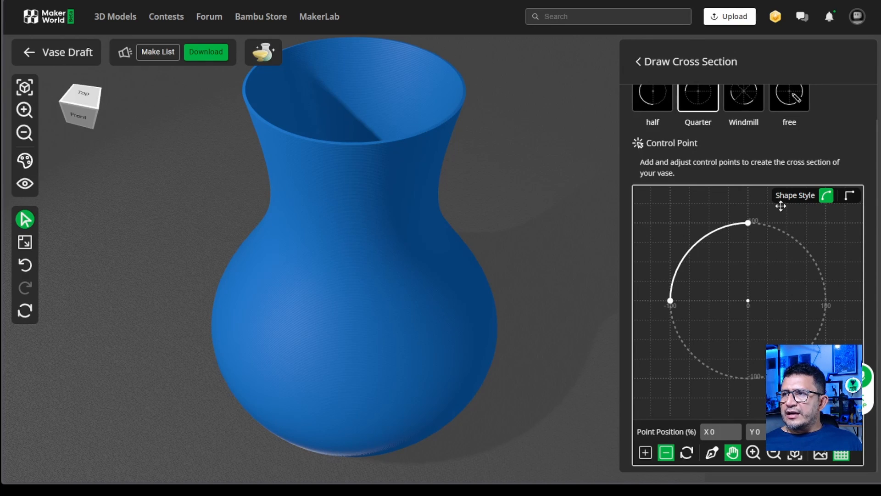
scroll(807, 124, "up", 1)
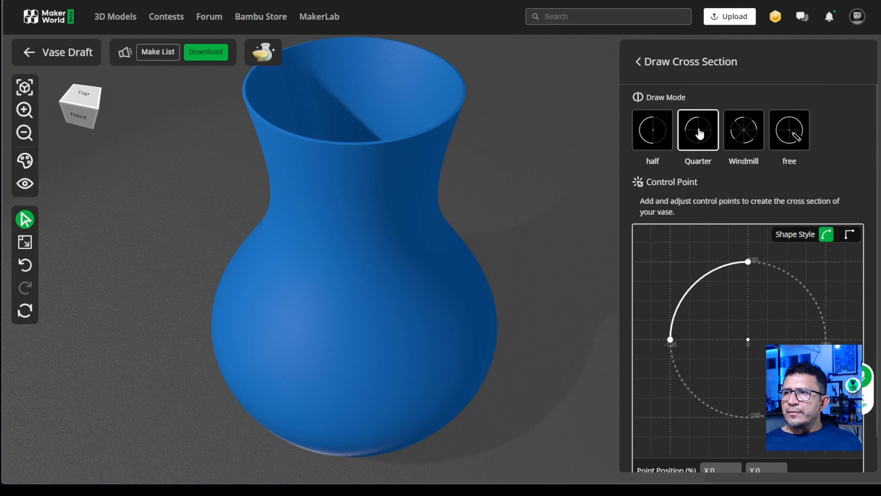
Step: Try the Windmill, free and half draw modes for the cross section, ending on half, and leave the cross-section drawing
left_click(746, 135)
left_click(788, 133)
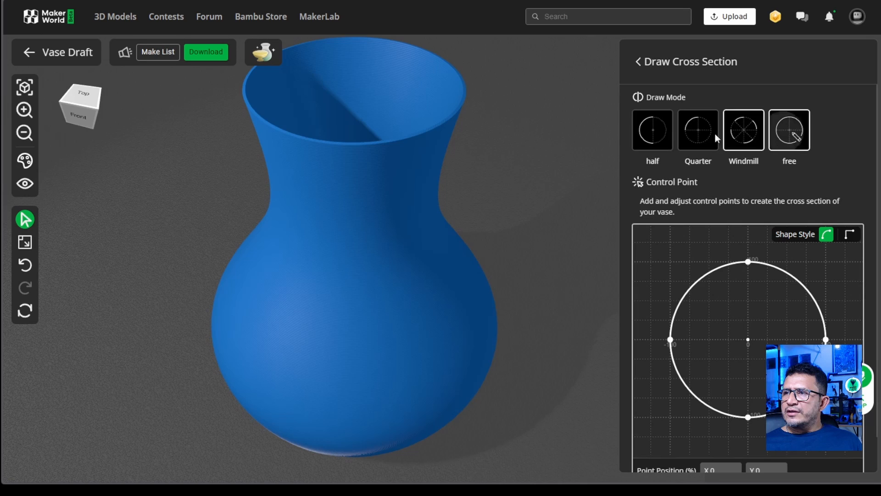
left_click(656, 134)
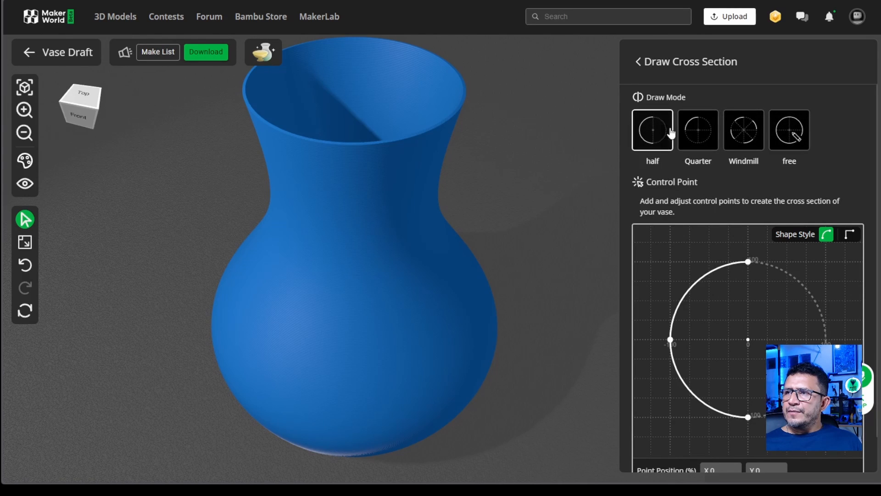
left_click(638, 63)
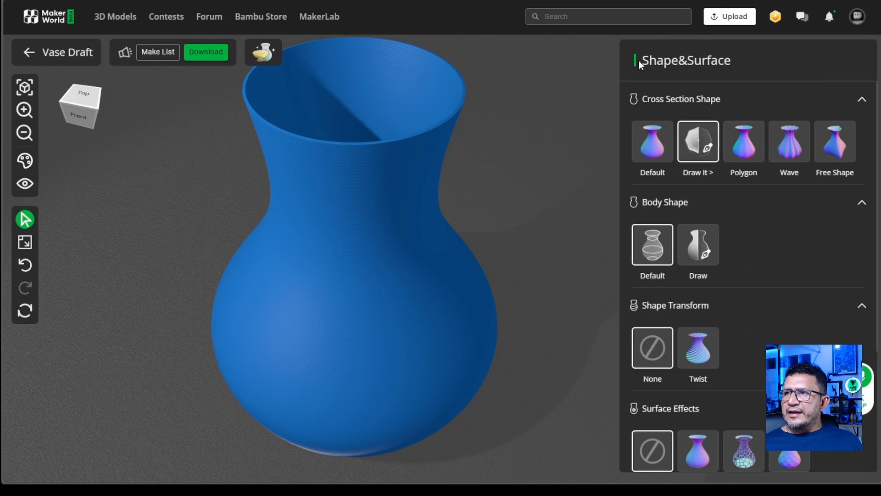
Step: Change the vase's cross section shape to Polygon with an edge number of 10
left_click(743, 145)
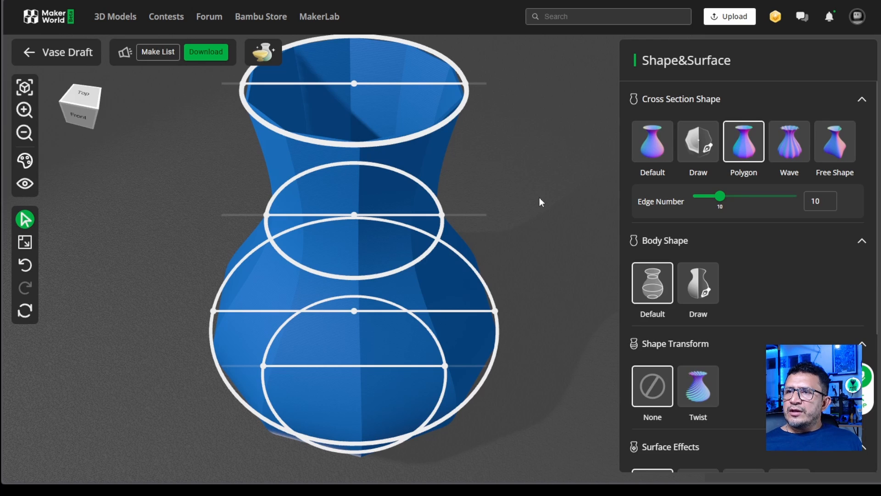
left_click_drag(505, 209, 509, 200)
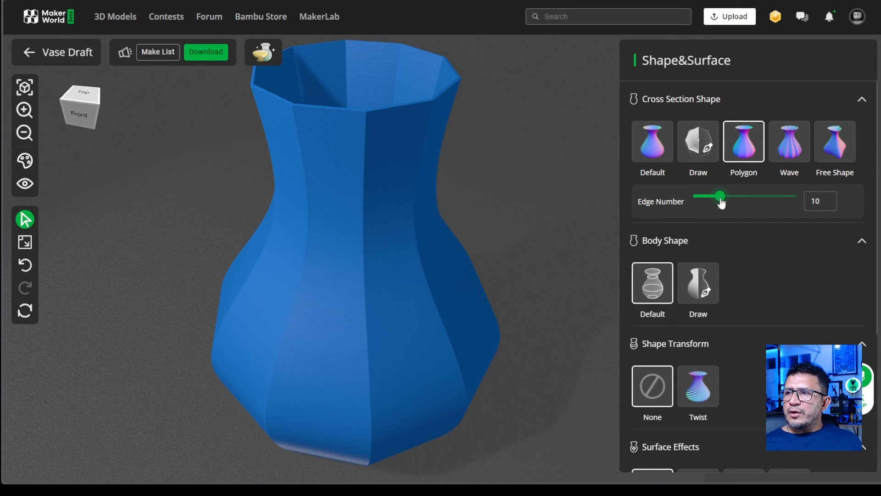
mouse_move(719, 197)
left_mouse_down()
mouse_move(745, 201)
mouse_move(702, 203)
mouse_move(733, 200)
mouse_move(720, 200)
left_mouse_up()
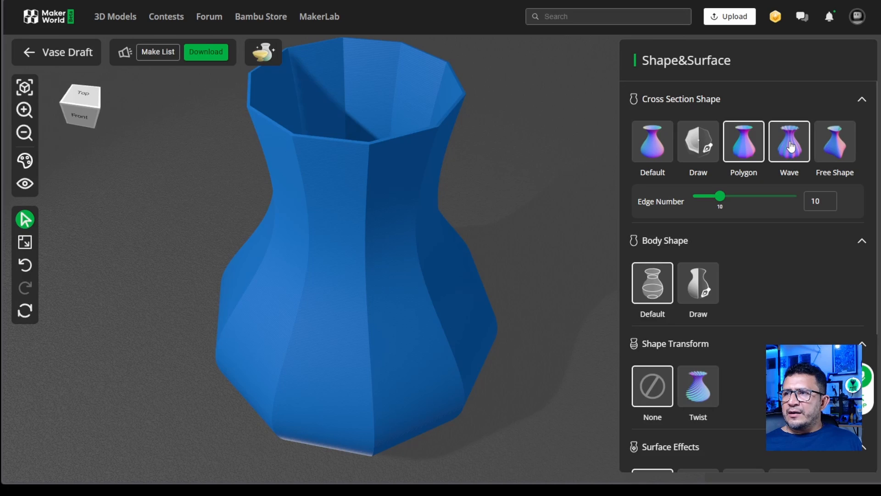
Step: Give the vase a Wave cross section and choose the Smooth wave option
left_click(790, 147)
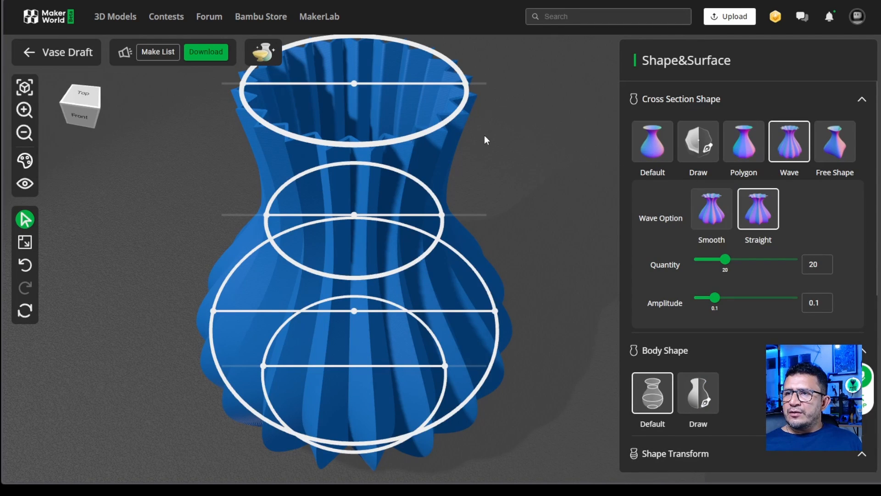
mouse_move(514, 177)
left_mouse_down()
mouse_move(540, 167)
mouse_move(515, 172)
left_mouse_up()
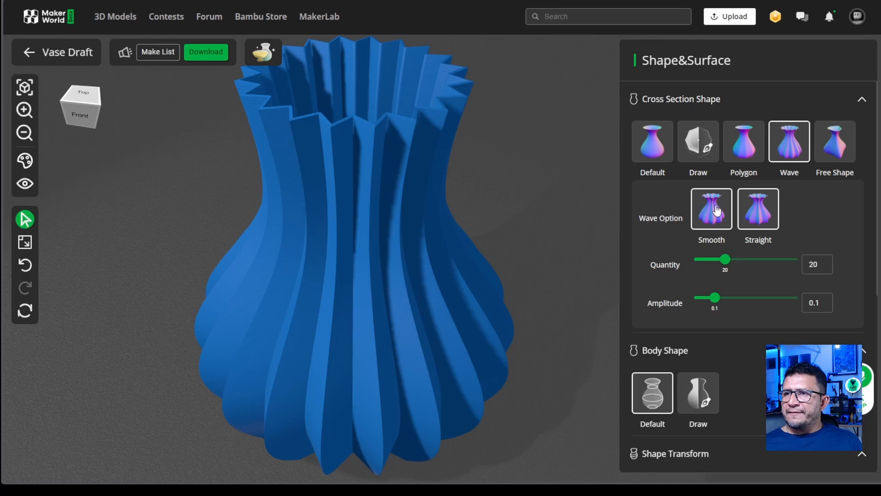
left_click(711, 207)
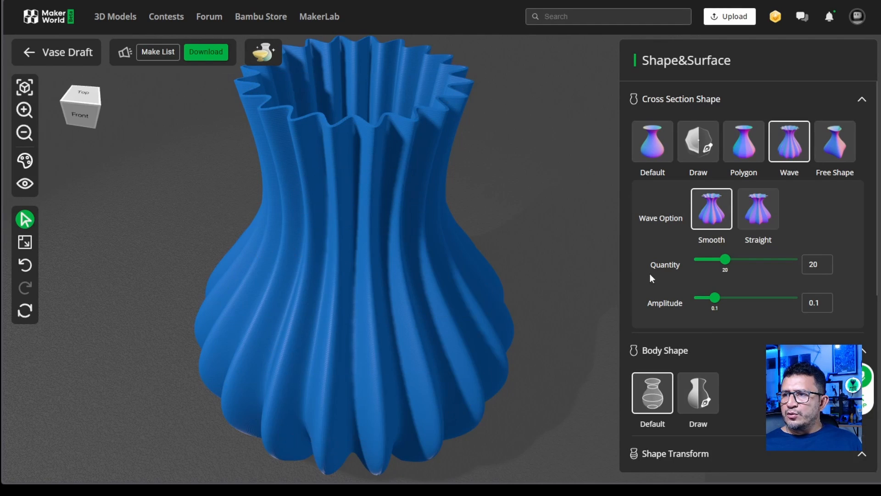
Step: Set the wave quantity to 11 and its amplitude to 0.06
left_click(709, 261)
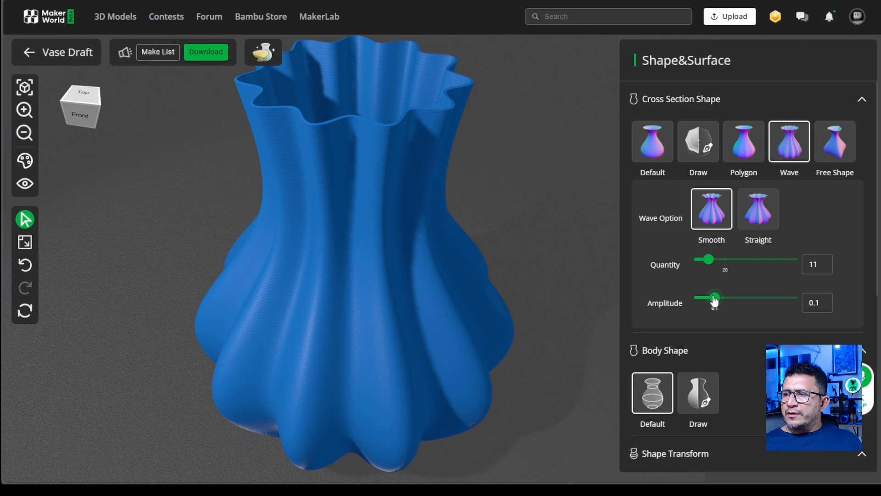
left_click(746, 298)
left_click_drag(748, 299, 706, 300)
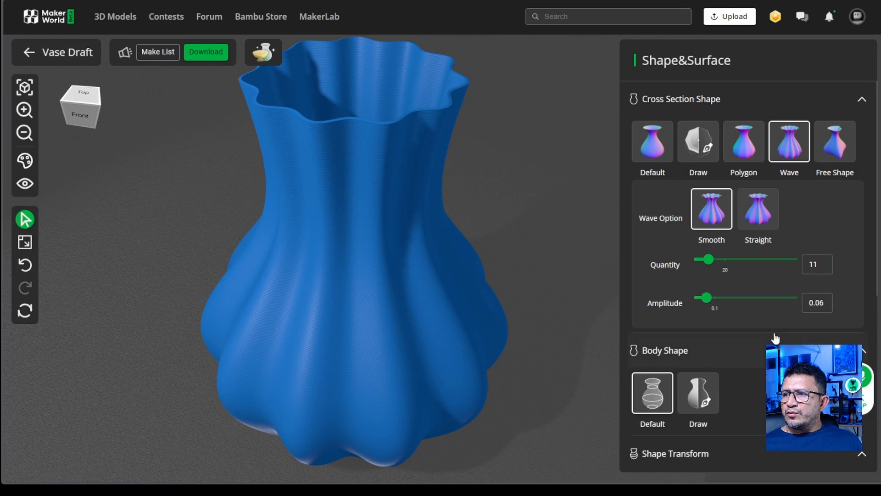
Step: Narrow the neck ring of the Default body shape to about 56 mm and open its diameter value for editing
scroll(772, 335, "down", 2)
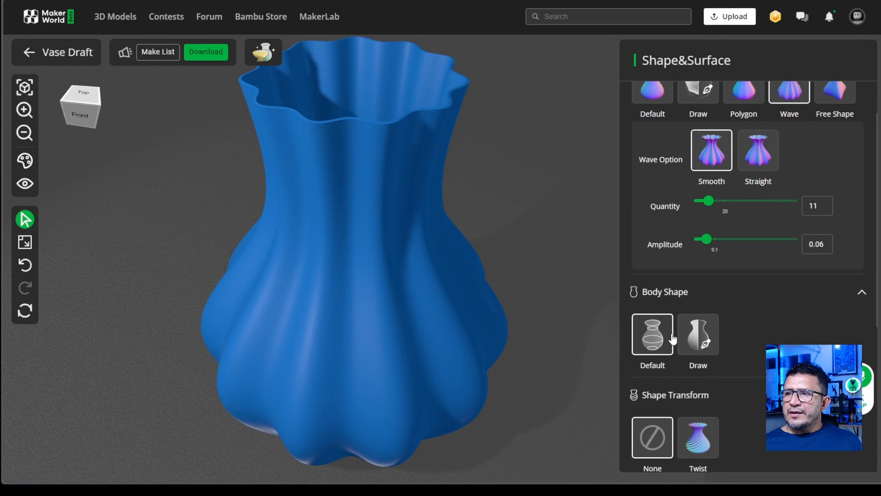
left_click(655, 339)
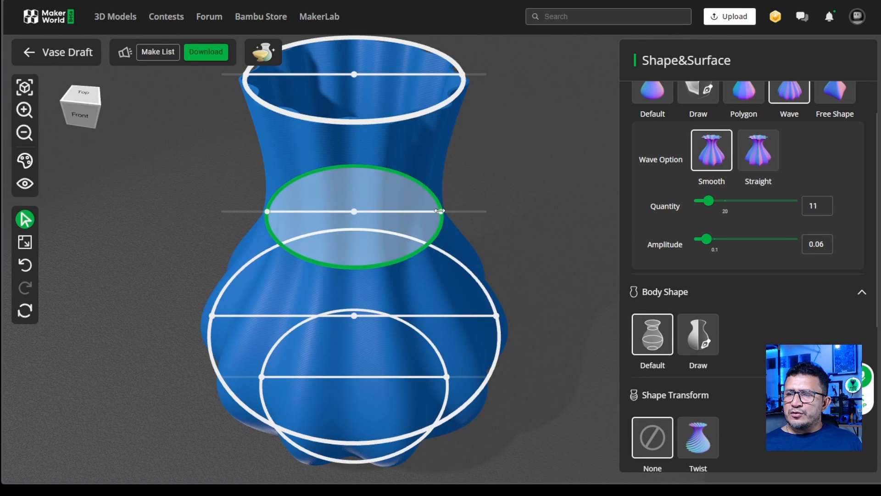
left_click_drag(511, 235, 511, 210)
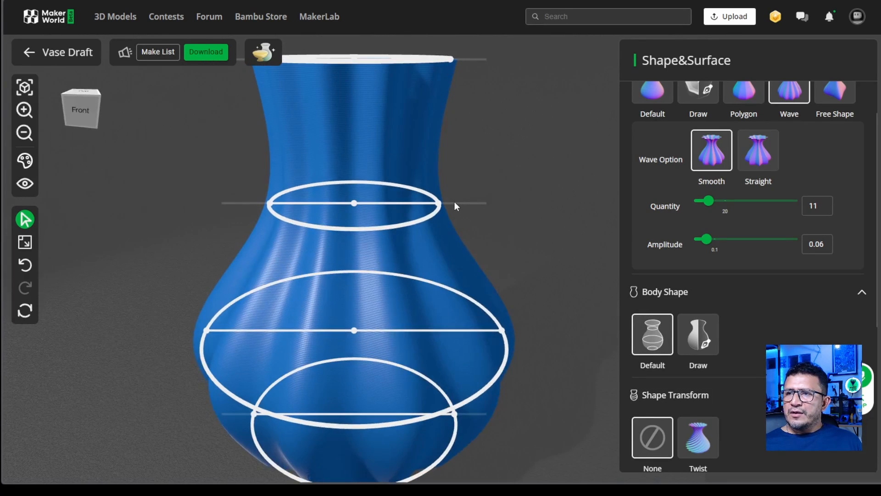
left_click_drag(442, 202, 423, 211)
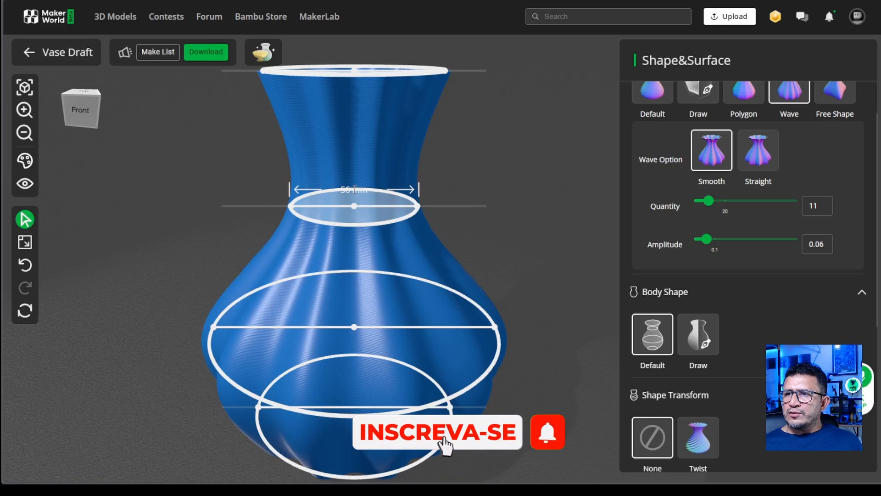
left_click(354, 190)
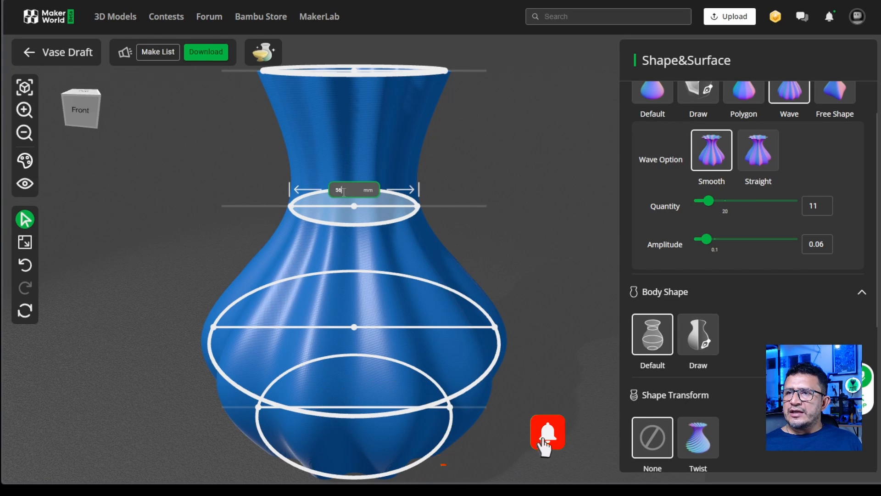
Step: Change the body shape to Draw, raise the uppermost point of the vase spline and bend its curve handle, and select the neck point
left_click(698, 338)
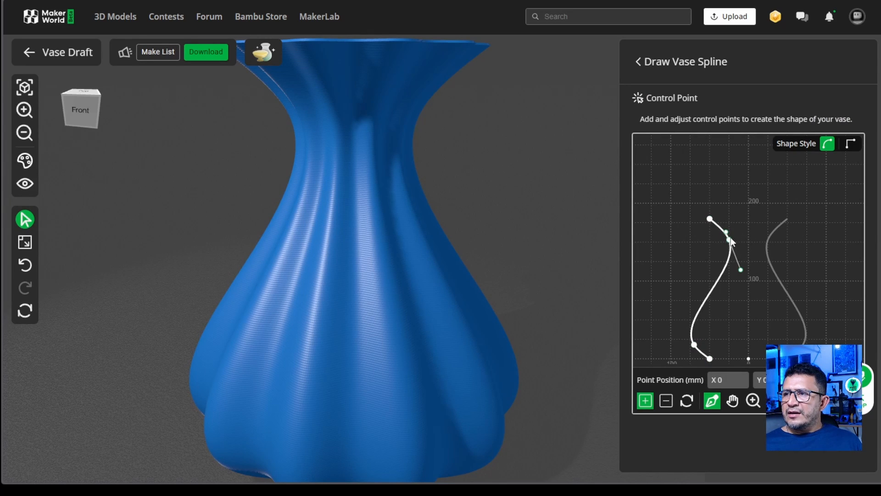
left_click_drag(710, 217, 734, 192)
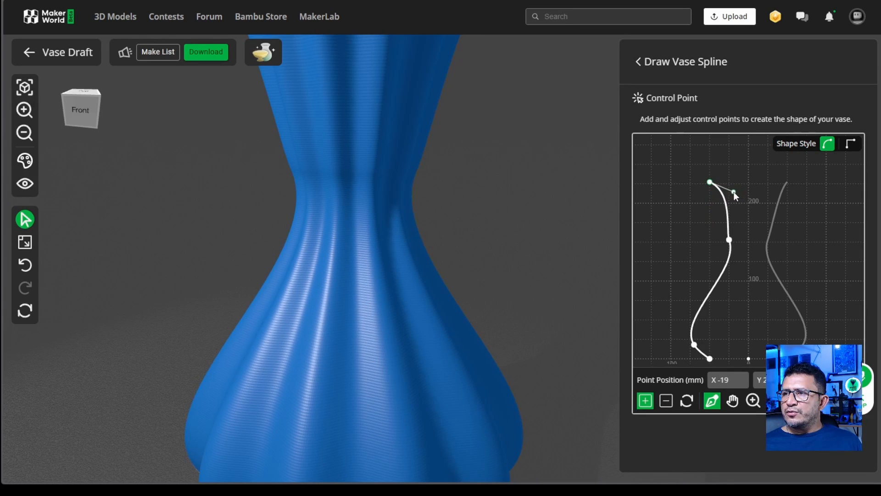
left_click(730, 240)
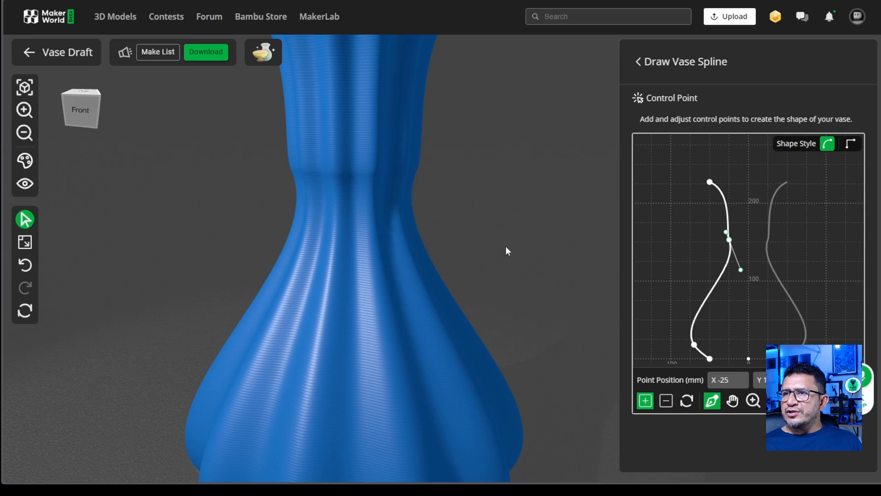
scroll(502, 249, "down", 5)
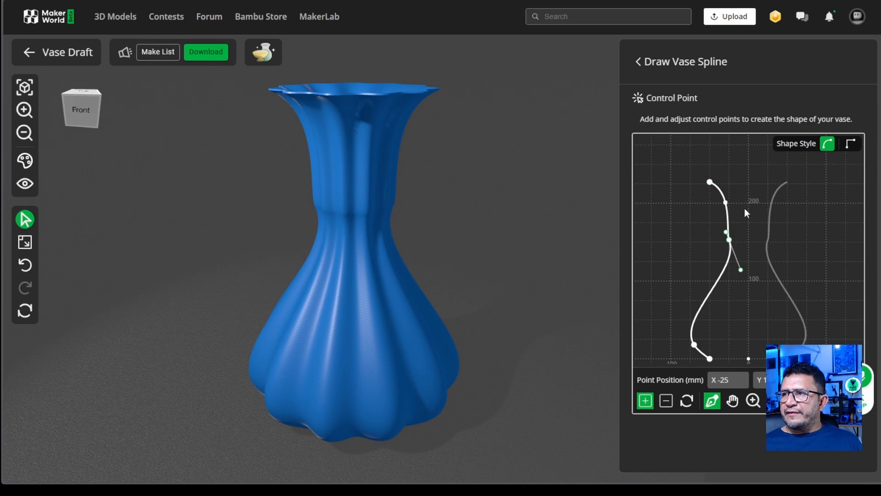
Step: Try straight segments as the vase spline's shape style and reset the spline
left_click(850, 145)
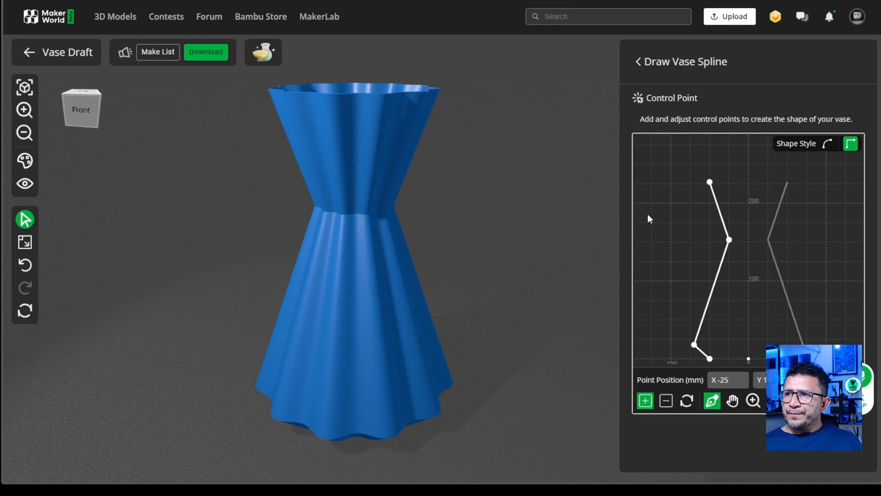
left_click(687, 402)
left_click(730, 366)
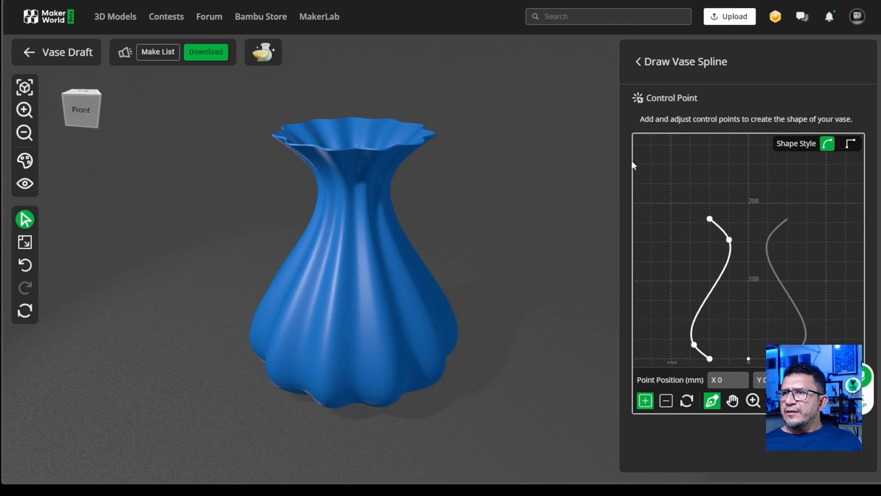
Step: Leave the vase spline drawing and change the body shape back to Default
left_click(638, 63)
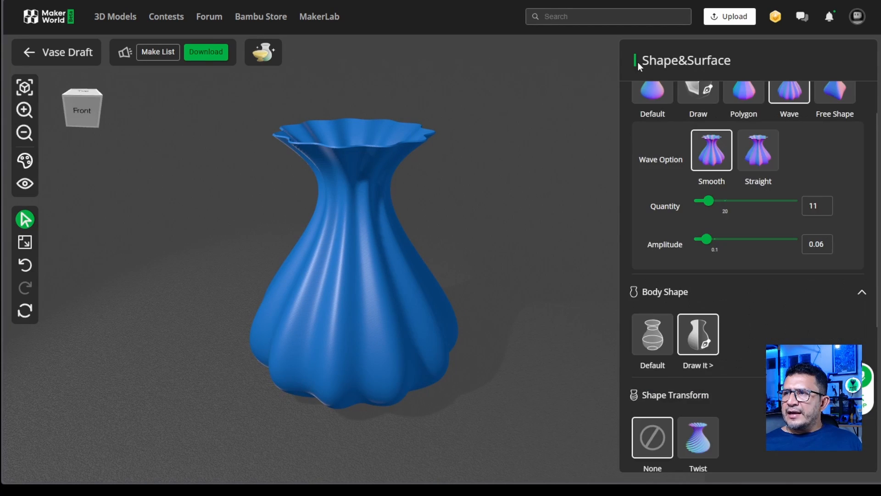
scroll(757, 329, "down", 1)
scroll(757, 329, "down", 2)
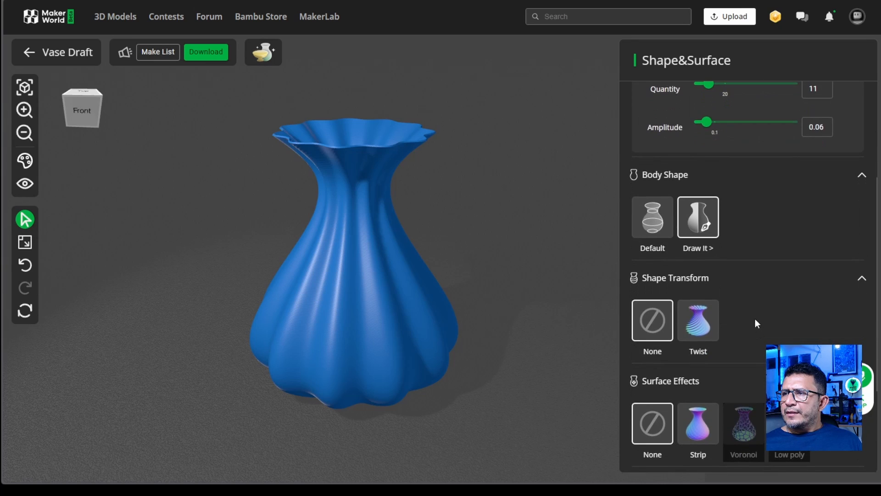
left_click(651, 222)
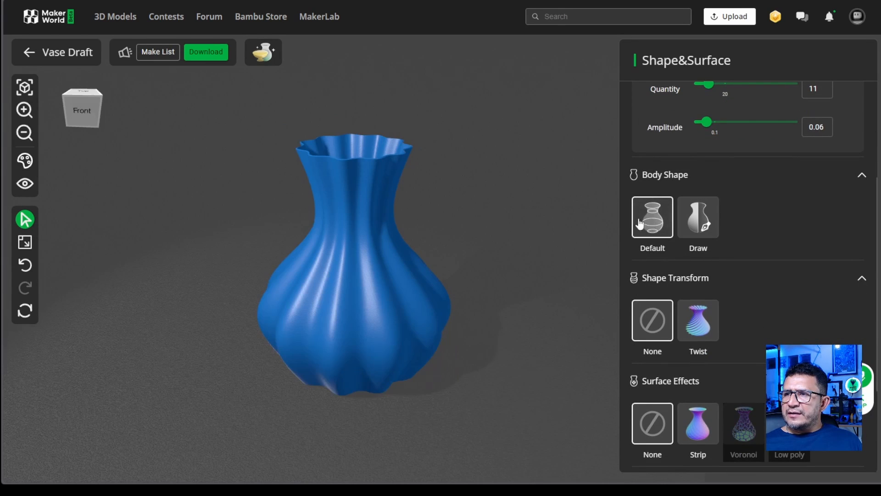
Step: Try a Twist shape transform at a positive angle and at -173°, and set the transform back to None
scroll(475, 190, "up", 2)
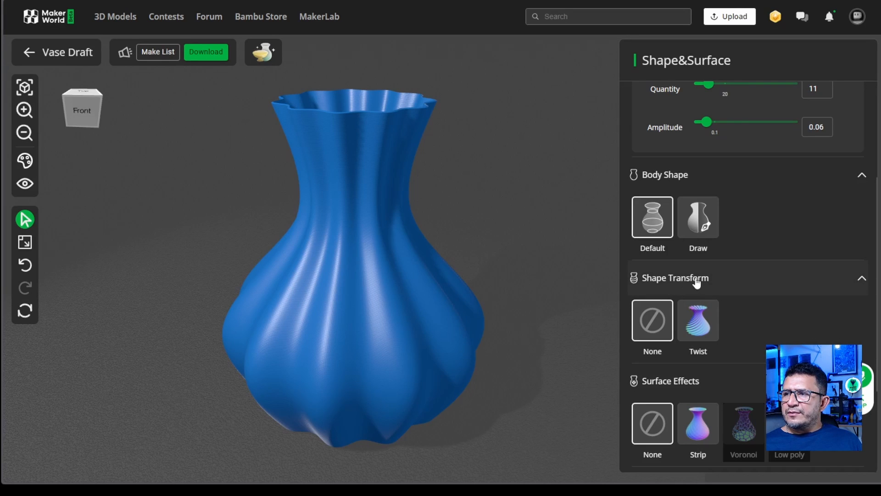
left_click(694, 321)
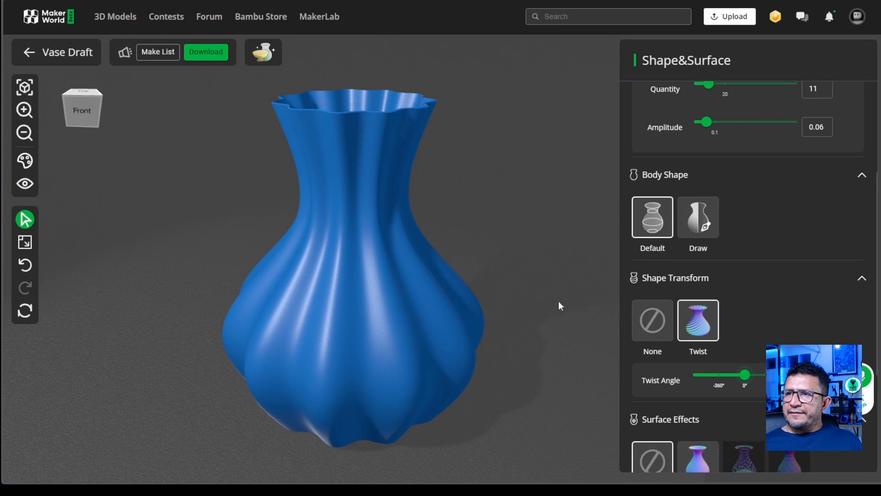
left_click_drag(745, 380, 758, 377)
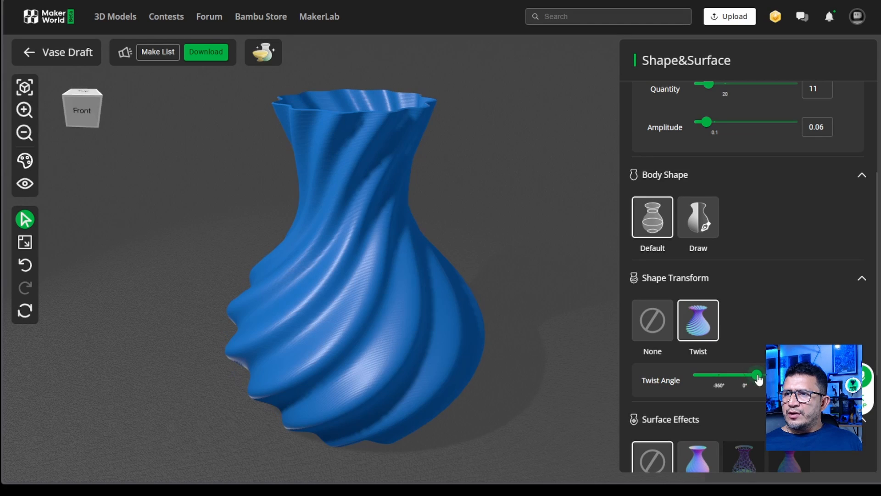
left_click_drag(509, 257, 552, 260)
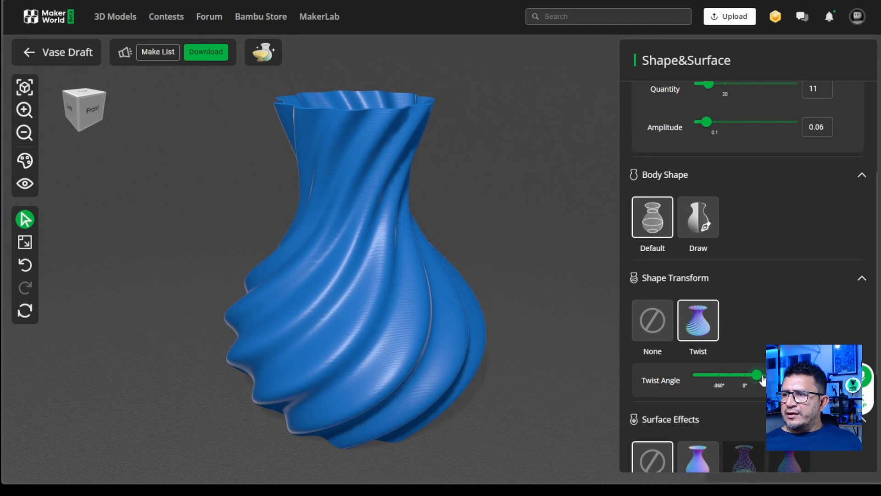
left_click_drag(758, 377, 733, 379)
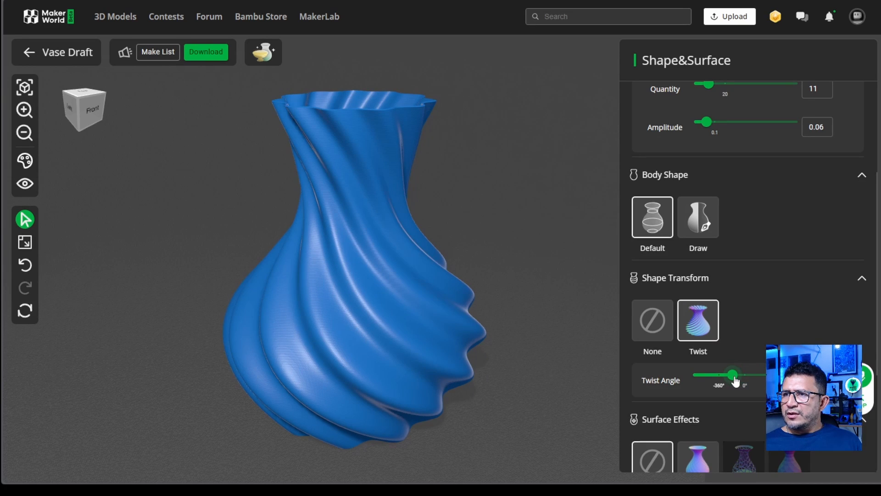
scroll(749, 303, "down", 3)
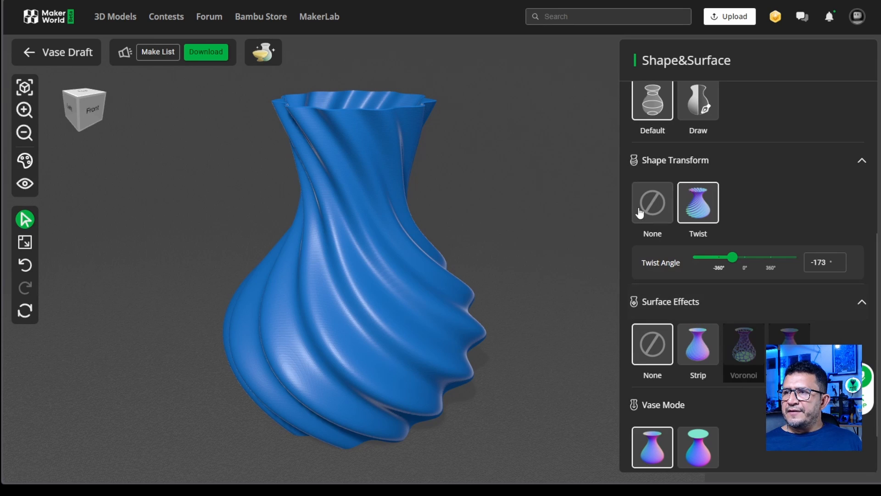
left_click(656, 206)
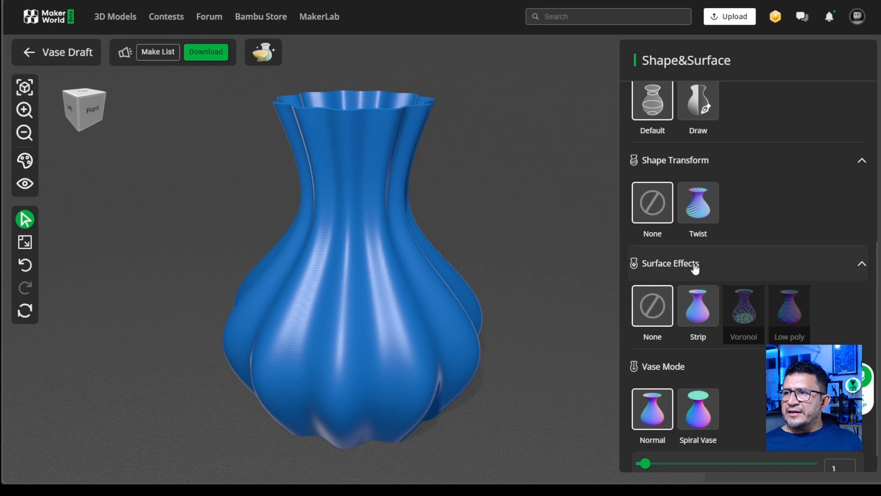
Step: Apply the Strip surface effect to the vase and change its strip style to Double
left_click(694, 313)
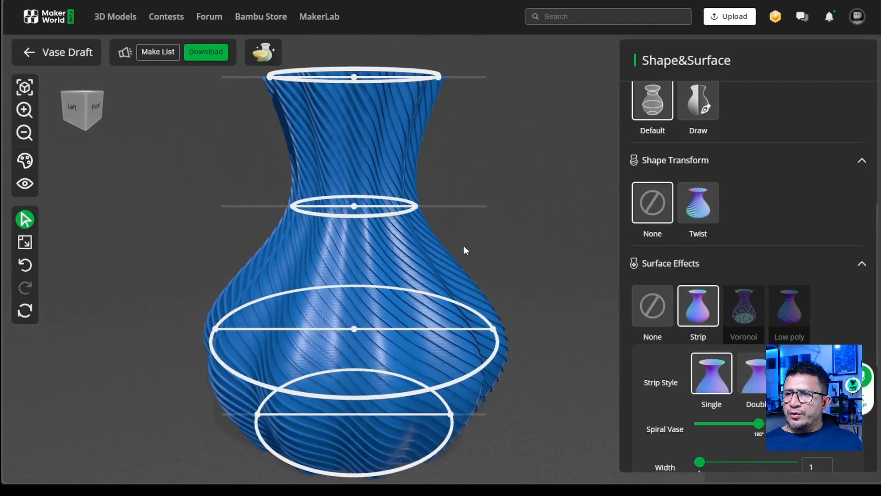
scroll(439, 254, "up", 2)
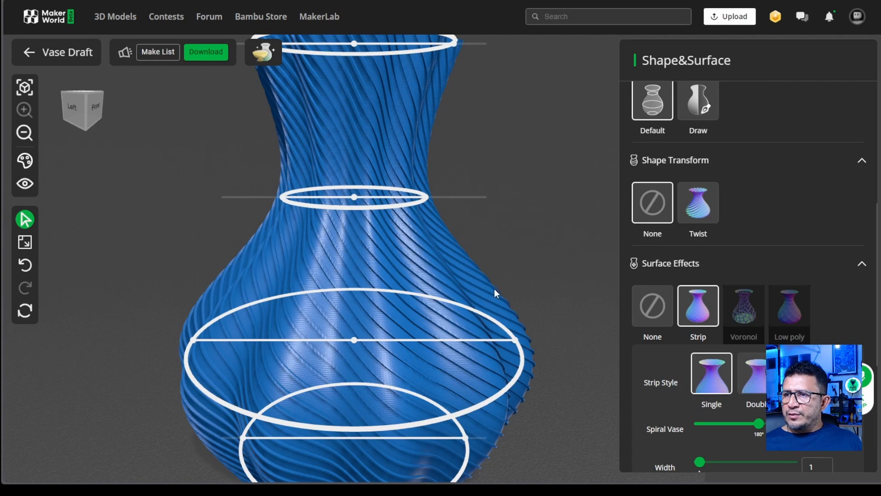
left_click(753, 373)
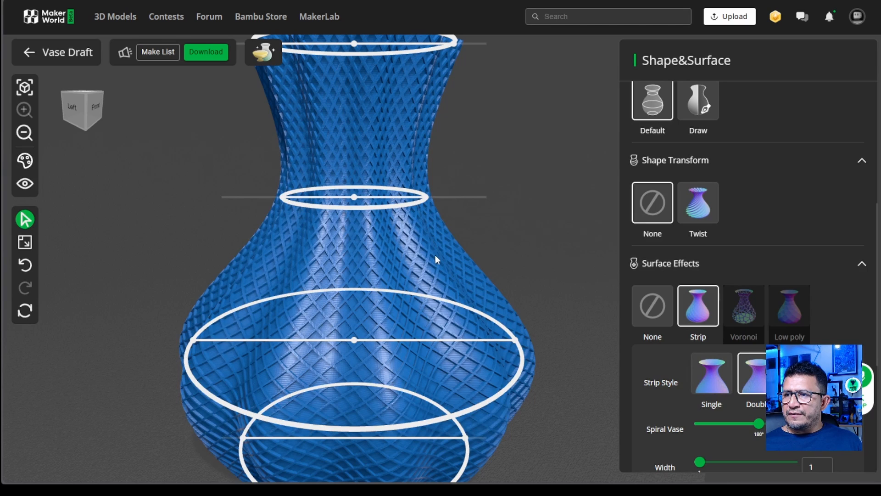
Step: Try a spiral angle of 187° and a width of 1.2 for the double strip pattern
scroll(398, 255, "down", 2)
left_click_drag(505, 229, 468, 220)
scroll(387, 266, "up", 2)
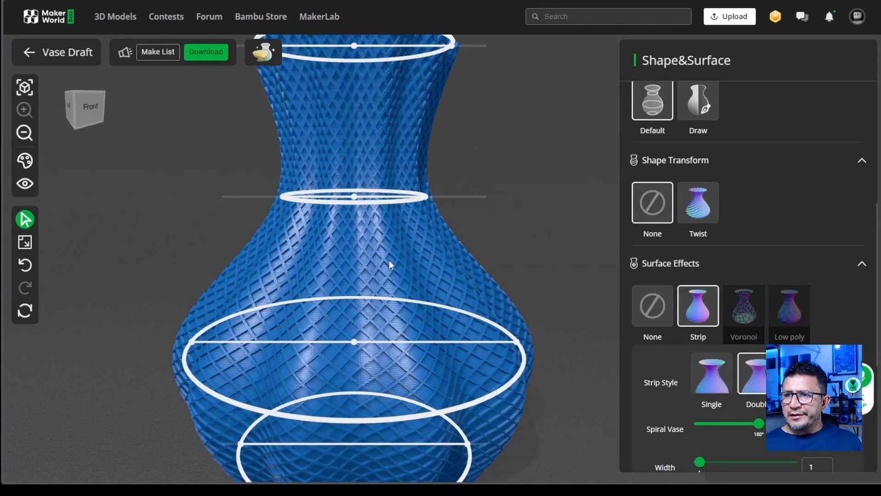
scroll(459, 266, "down", 2)
left_click_drag(553, 269, 535, 258)
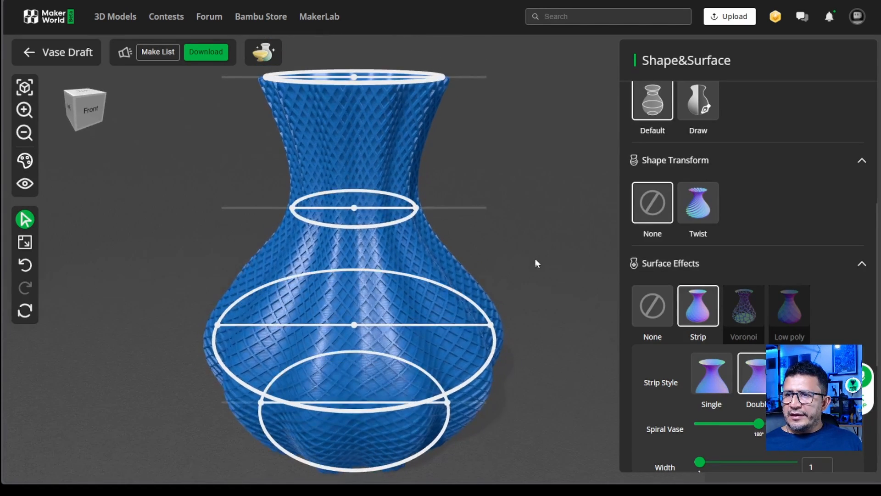
scroll(347, 304, "up", 2)
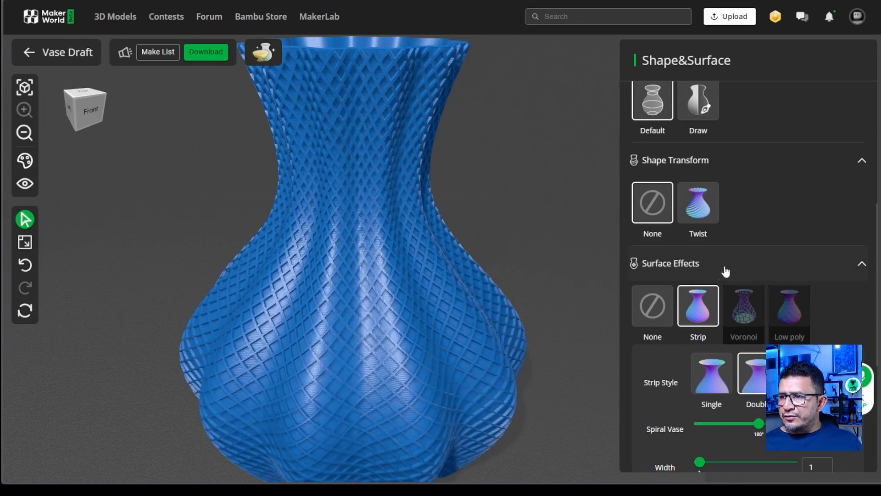
scroll(854, 268, "down", 5)
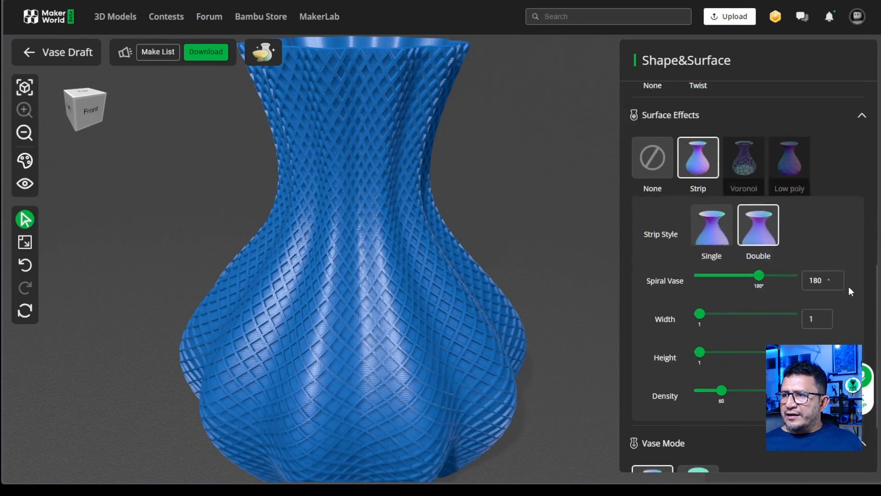
scroll(730, 225, "up", 1)
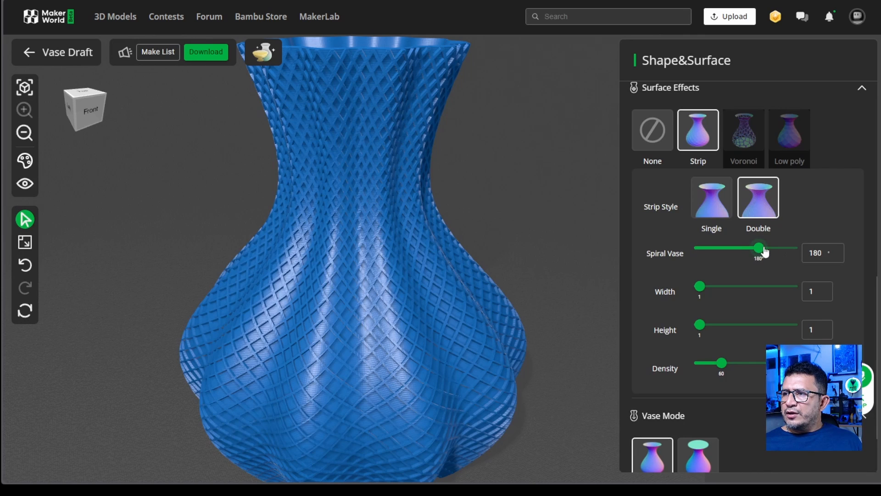
mouse_move(764, 252)
left_mouse_down()
mouse_move(773, 252)
mouse_move(761, 253)
left_mouse_up()
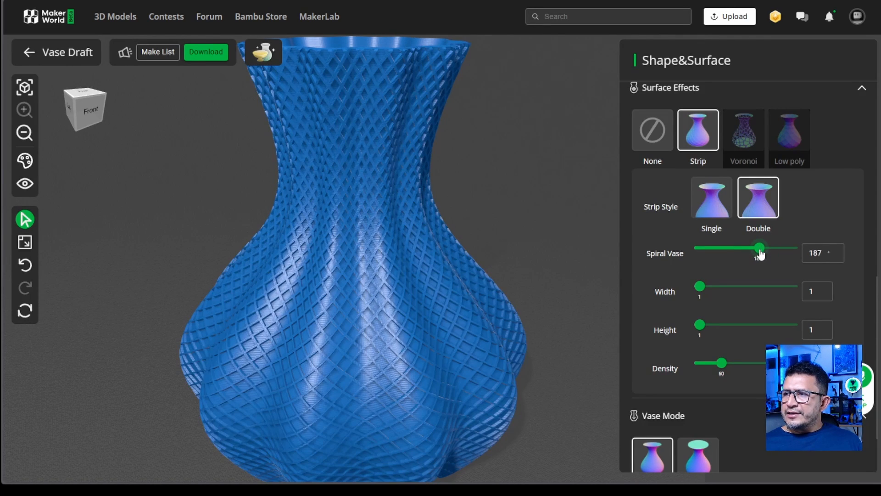
mouse_move(698, 287)
left_mouse_down()
mouse_move(711, 288)
mouse_move(703, 289)
left_mouse_up()
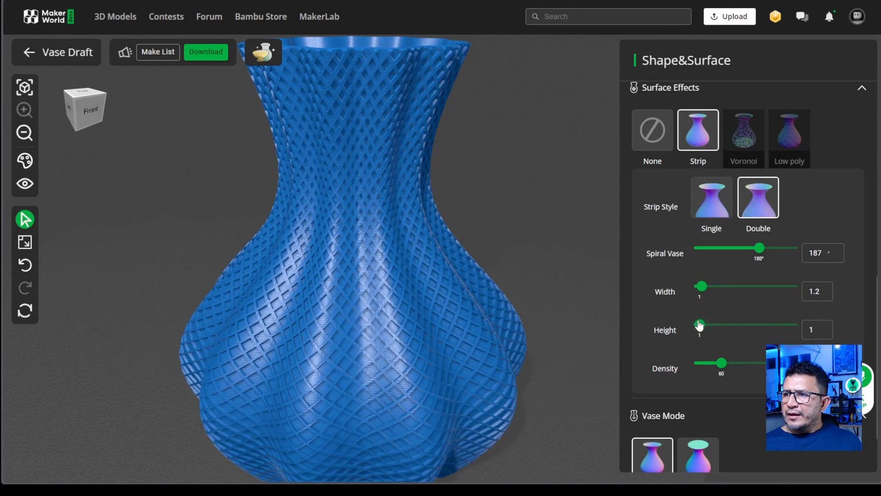
Step: Try a strip height of 2.8, return it to 1, and lower the strip density below 60
left_click_drag(700, 325, 720, 327)
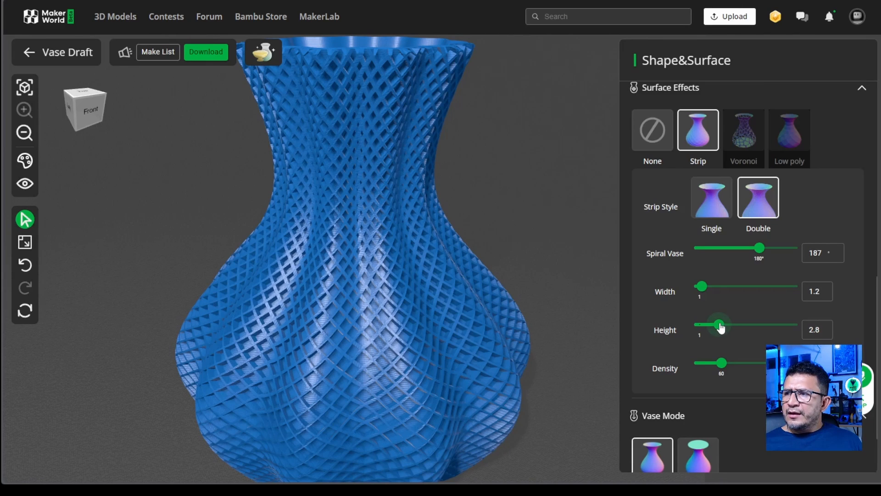
mouse_move(526, 235)
left_mouse_down()
mouse_move(530, 222)
mouse_move(525, 215)
mouse_move(522, 222)
left_mouse_up()
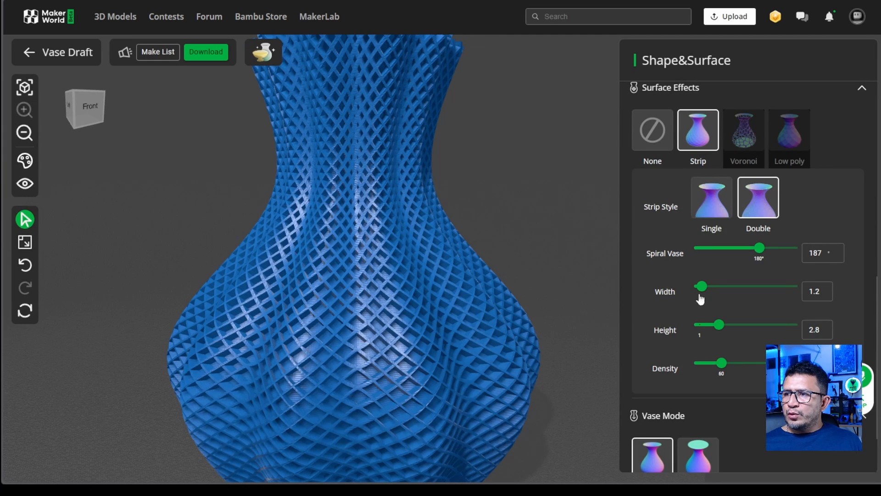
left_click_drag(719, 325, 701, 327)
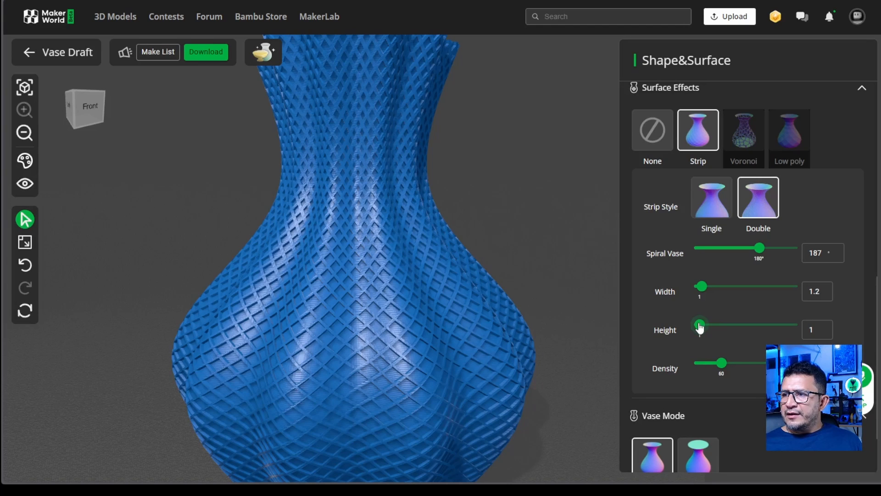
mouse_move(722, 364)
left_mouse_down()
mouse_move(710, 364)
mouse_move(737, 365)
mouse_move(711, 365)
left_mouse_up()
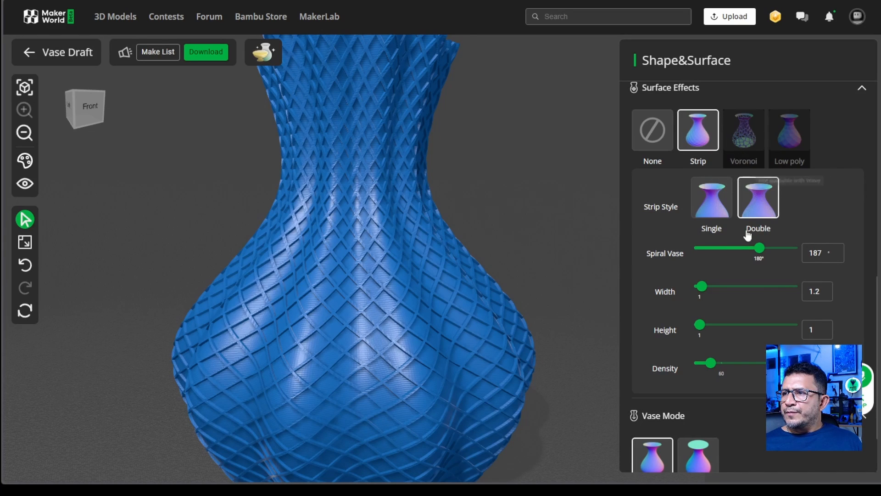
Step: Remove the strip surface effect and set the cross section shape to Default
left_click(711, 202)
left_click(652, 130)
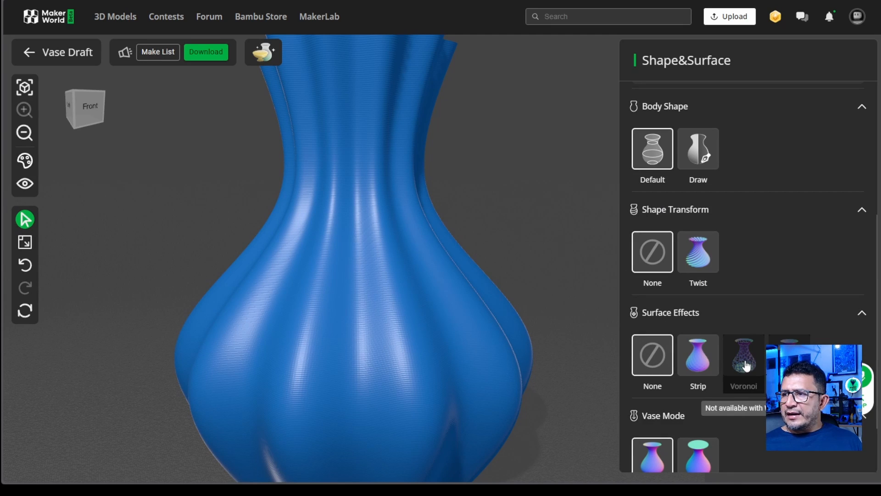
scroll(797, 248, "up", 5)
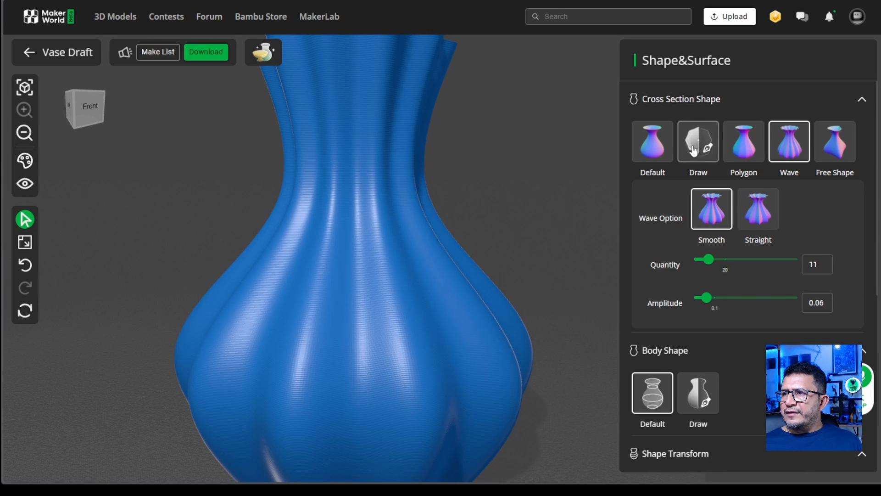
left_click(660, 149)
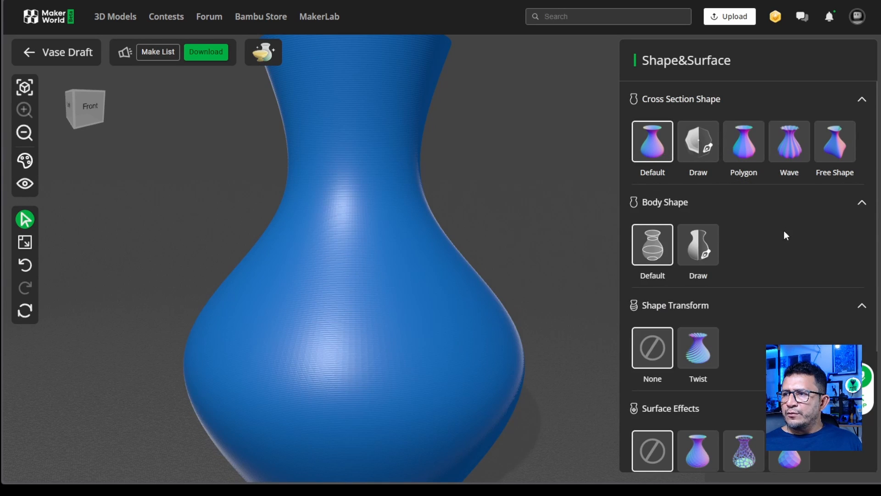
Step: Apply the Voronoi surface effect and try its minimum width before returning the width to 2.5
scroll(784, 230, "down", 4)
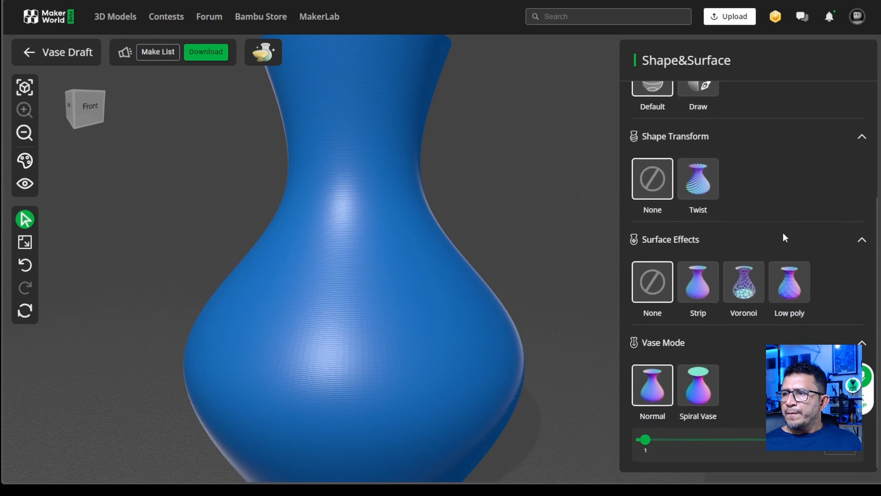
left_click(744, 281)
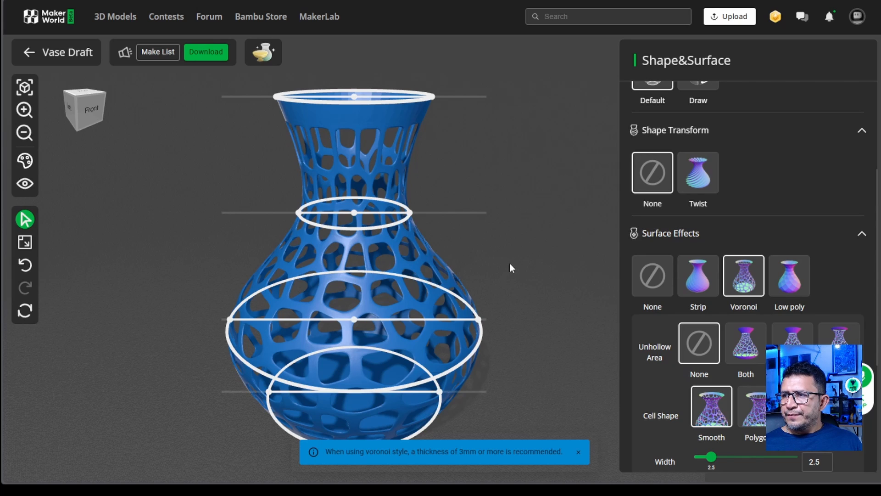
scroll(836, 226, "down", 3)
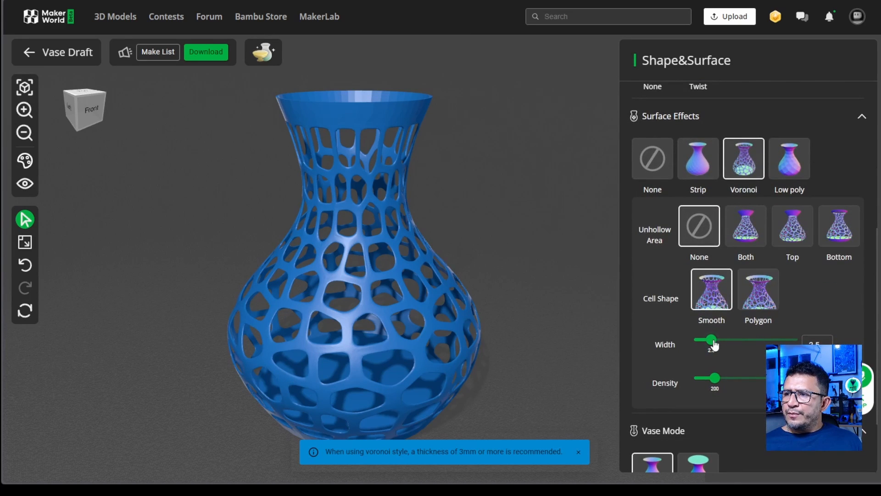
mouse_move(712, 343)
left_mouse_down()
mouse_move(767, 342)
mouse_move(698, 344)
left_mouse_up()
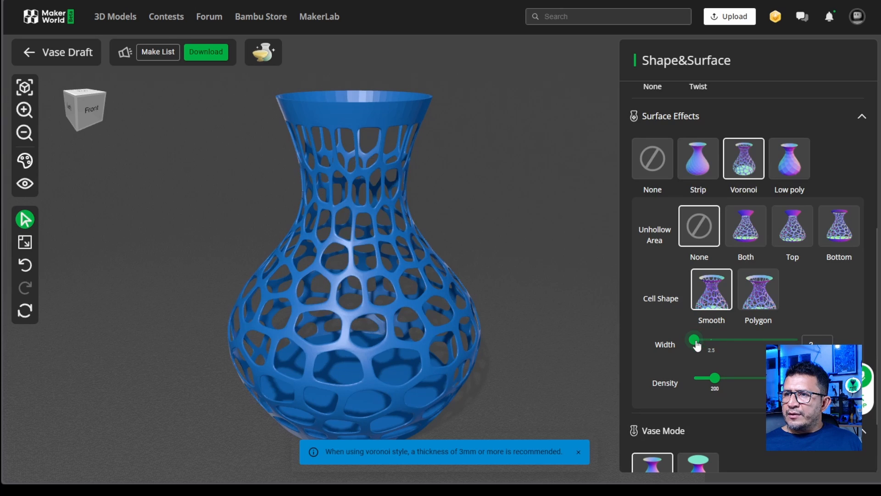
mouse_move(698, 344)
left_mouse_down()
mouse_move(759, 343)
mouse_move(712, 342)
left_mouse_up()
Step: Set the Voronoi density to 150 and look at the vase from slightly above
mouse_move(721, 383)
left_mouse_down()
mouse_move(773, 380)
mouse_move(709, 378)
left_mouse_up()
scroll(709, 379, "down", 2)
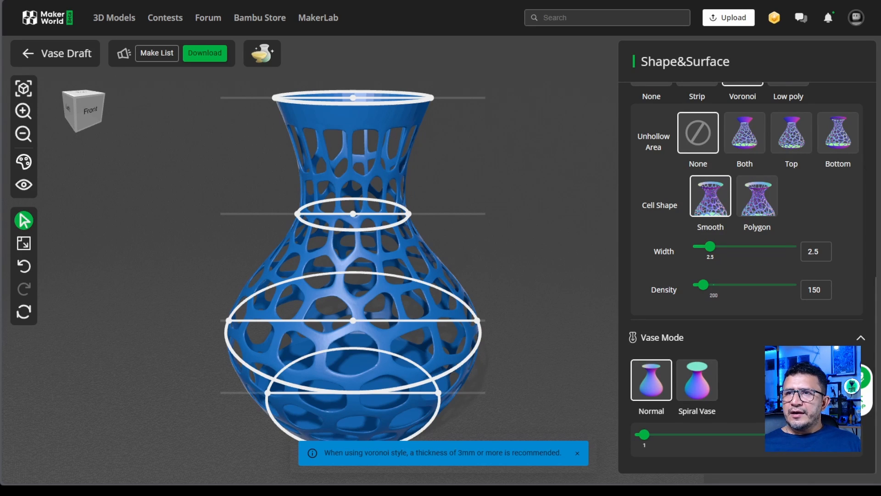
left_click_drag(497, 184, 506, 201)
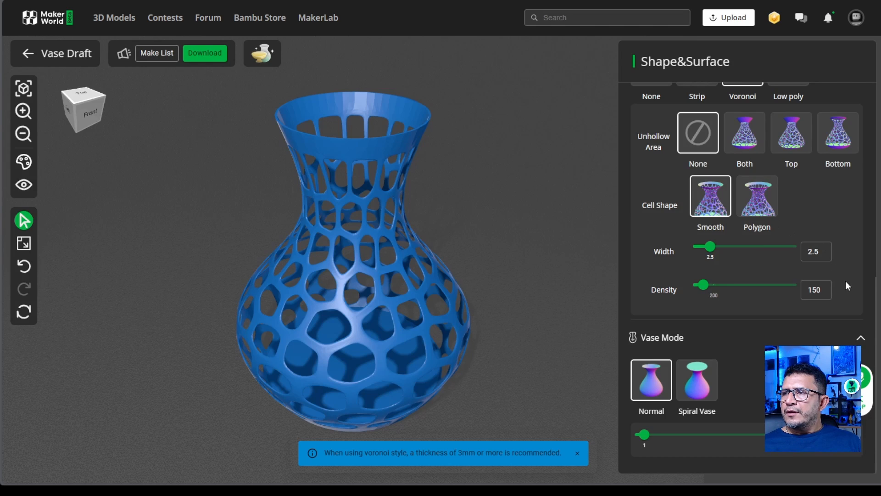
Step: Set the surface effect back to None to remove the Voronoi pattern
left_click_drag(876, 299, 879, 160)
scroll(780, 238, "down", 1)
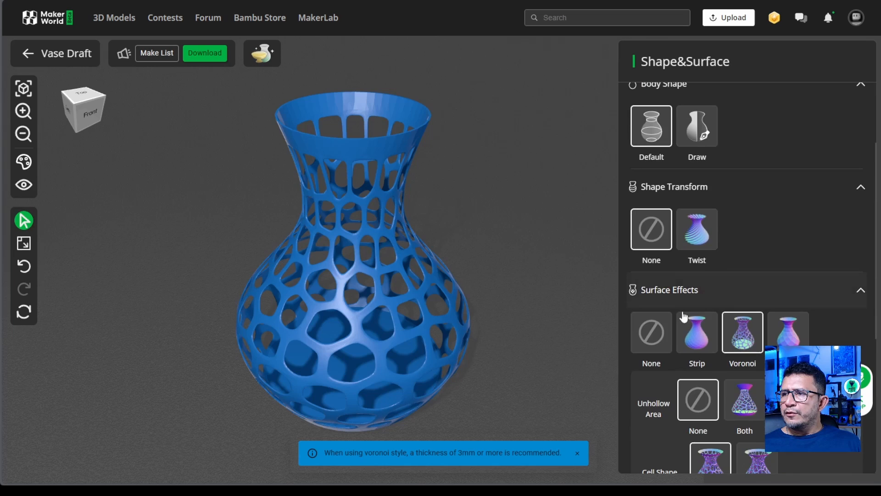
left_click(647, 337)
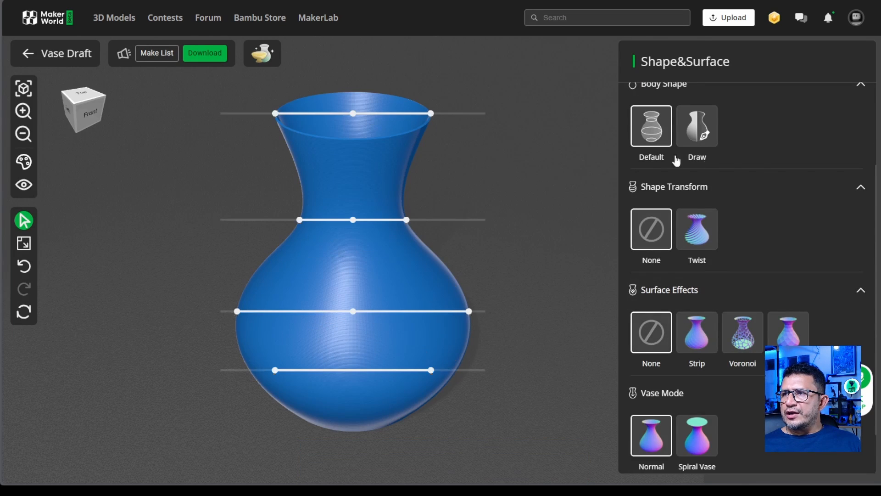
scroll(833, 231, "up", 3)
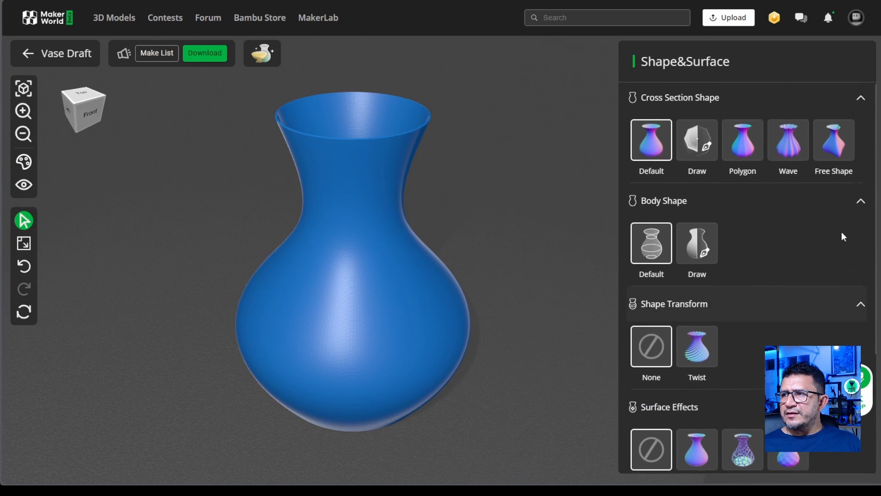
Step: Change the cross section shape to Wave with the Smooth wave option
left_click(783, 147)
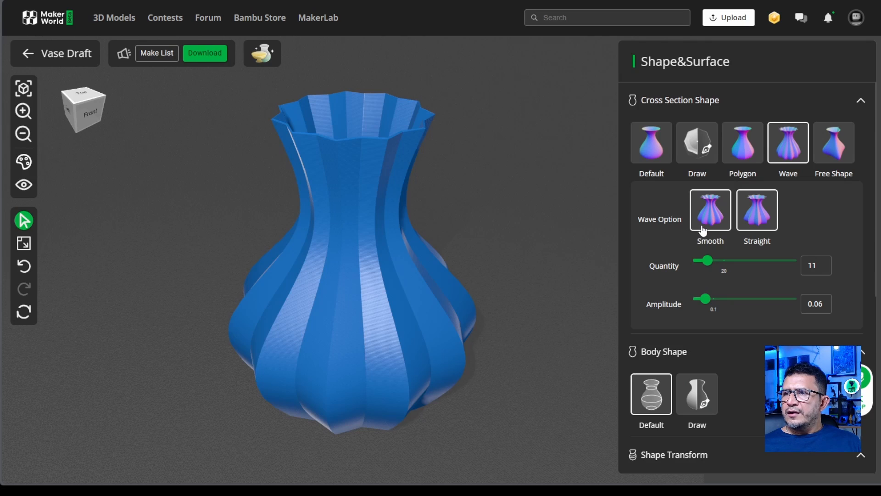
left_click(711, 216)
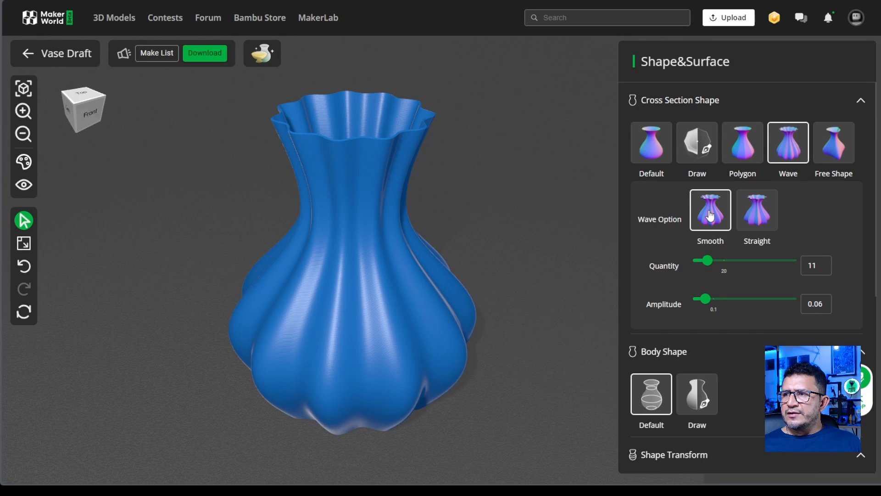
left_click_drag(537, 252, 552, 238)
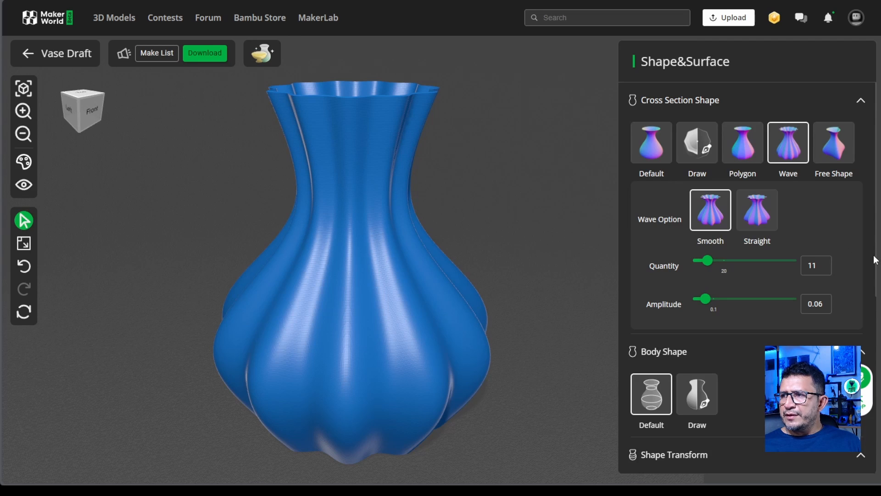
Step: Increase the vase's wall thickness above 1 in Normal vase mode while viewing its rim from above
scroll(872, 279, "down", 4)
scroll(872, 280, "down", 3)
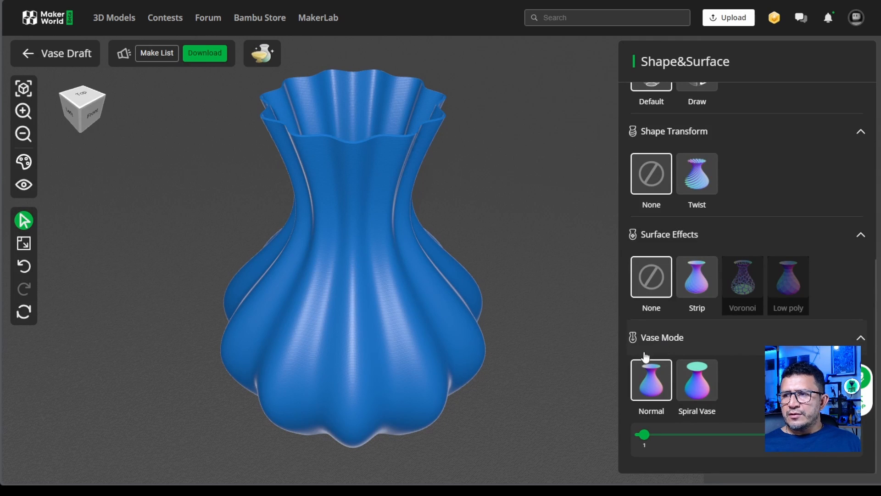
left_click_drag(431, 94, 511, 155)
scroll(510, 160, "up", 1)
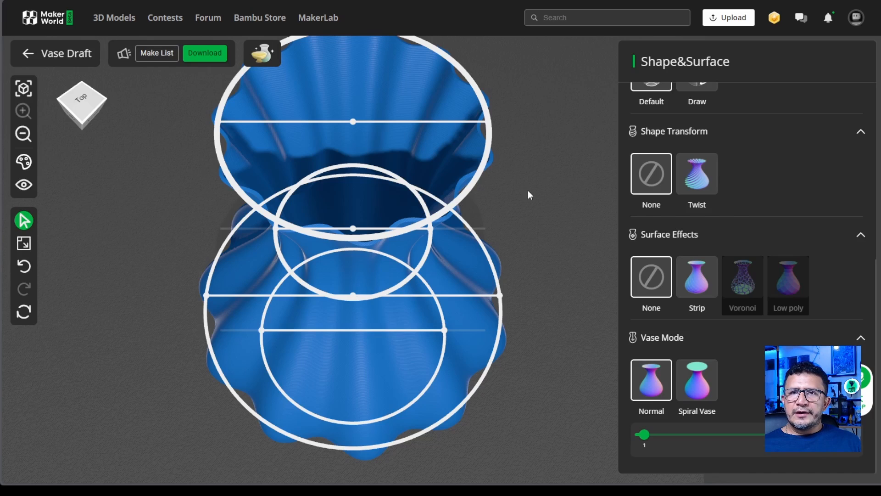
left_click_drag(535, 197, 536, 169)
left_click_drag(645, 437, 666, 441)
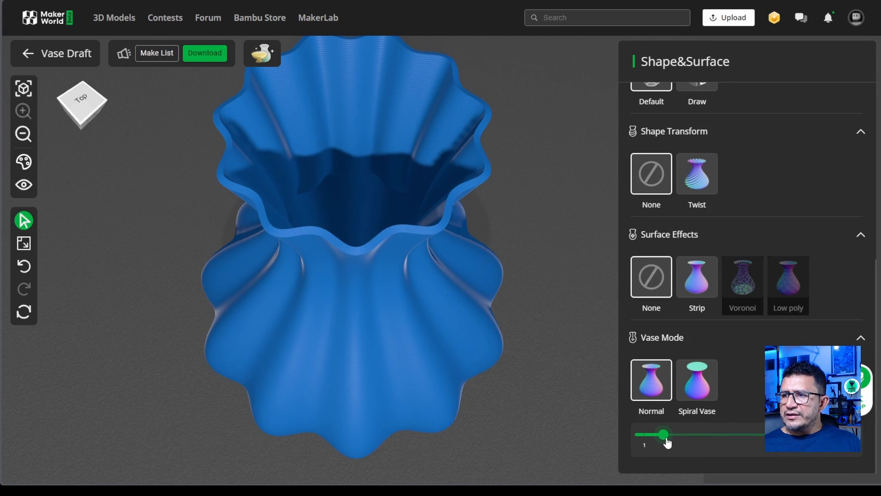
Step: Switch the vase mode to Spiral Vase and inspect the vase's top opening from above
left_click_drag(583, 351, 579, 307)
scroll(550, 334, "down", 2)
scroll(550, 334, "down", 2)
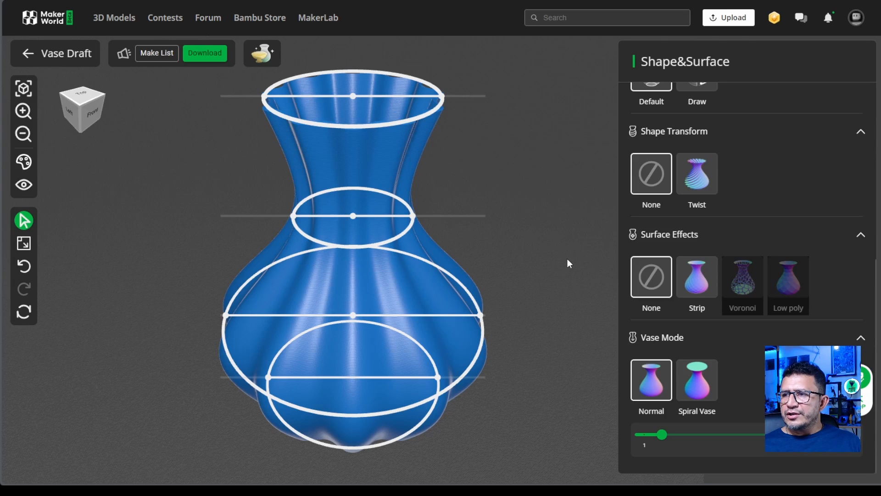
mouse_move(686, 378)
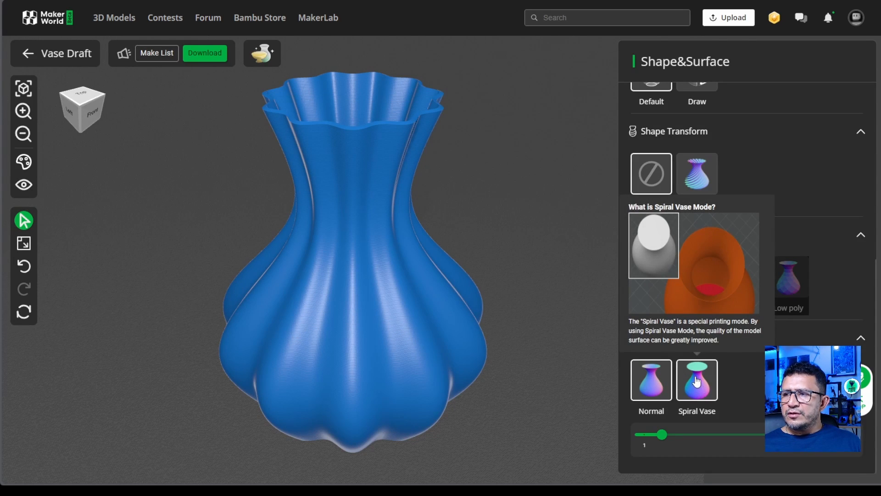
left_click(696, 381)
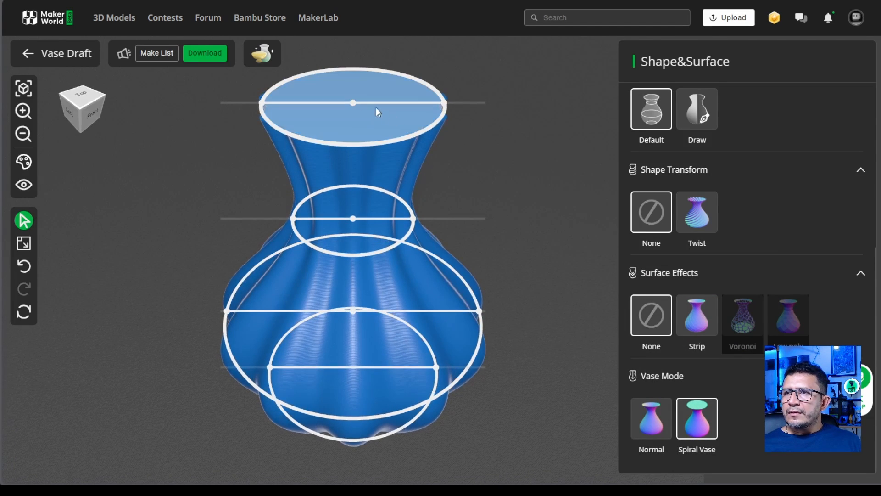
left_click_drag(376, 106, 411, 127)
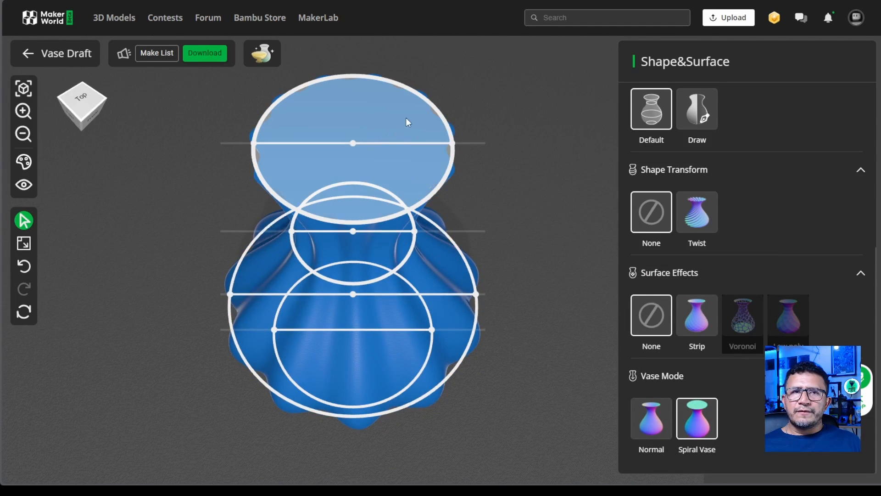
left_click_drag(560, 187, 555, 161)
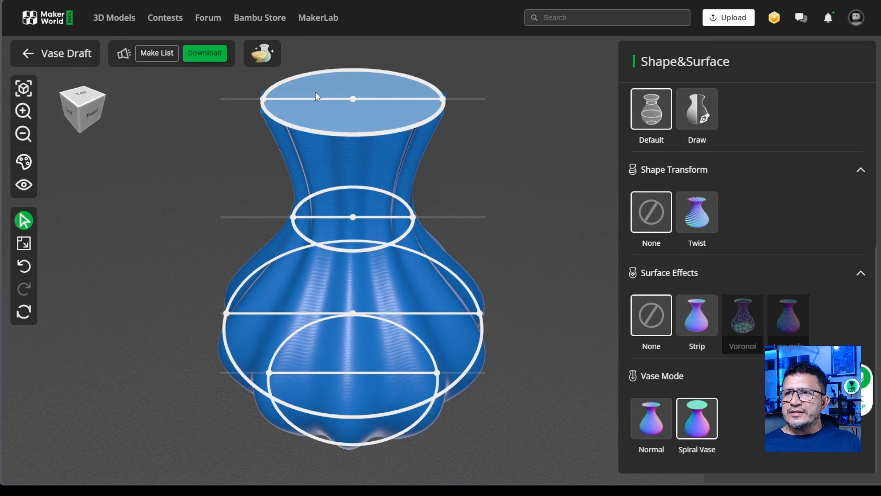
left_click_drag(557, 151, 557, 144)
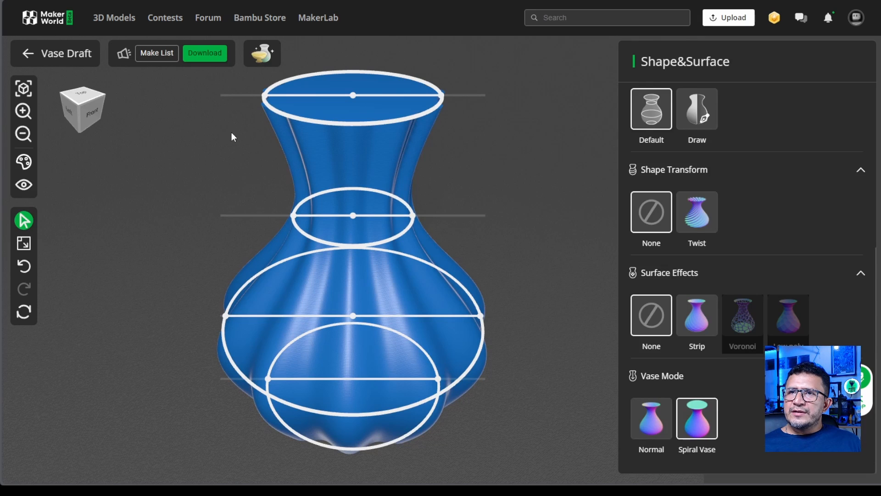
Step: Download the finished spiral vase as an STL file
left_click(210, 54)
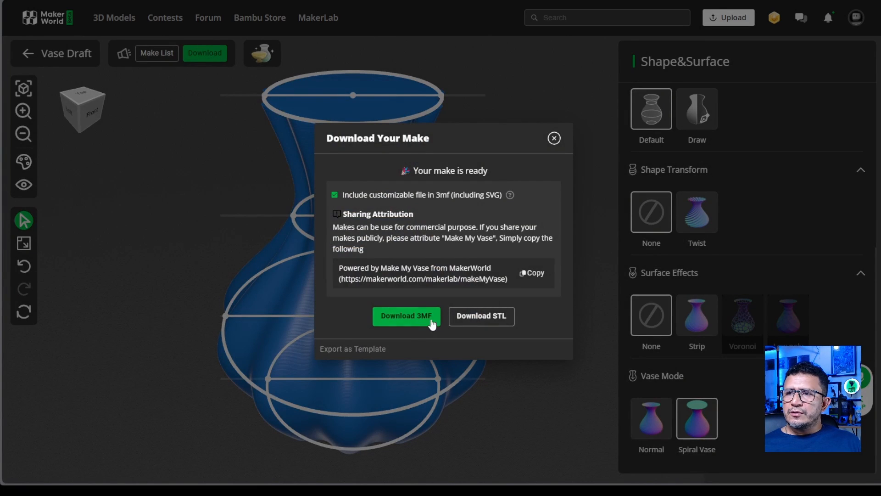
left_click(485, 317)
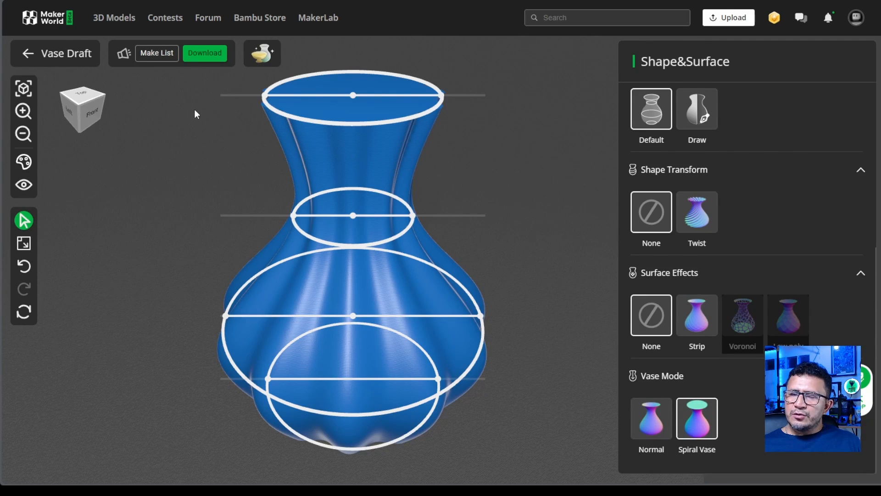
Step: Swap the current design for the Double Spiral Pedestal Vase template, accepting the loss of changes, and look it over
left_click(263, 53)
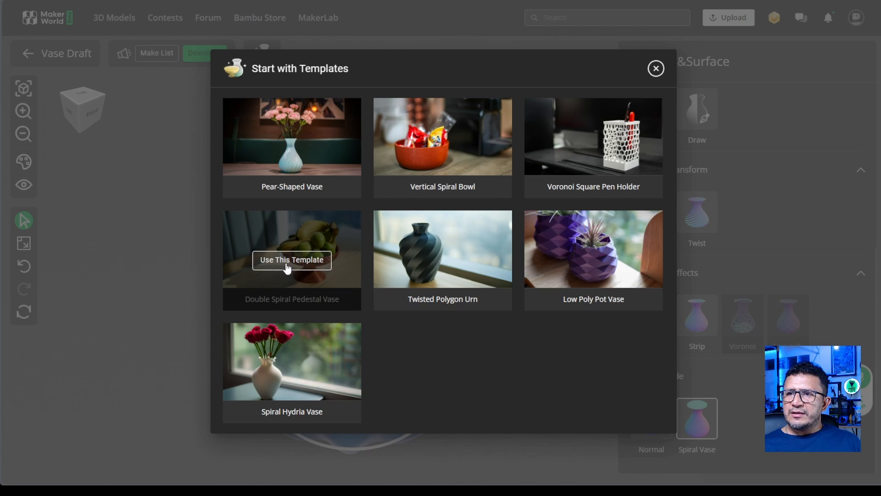
left_click(296, 264)
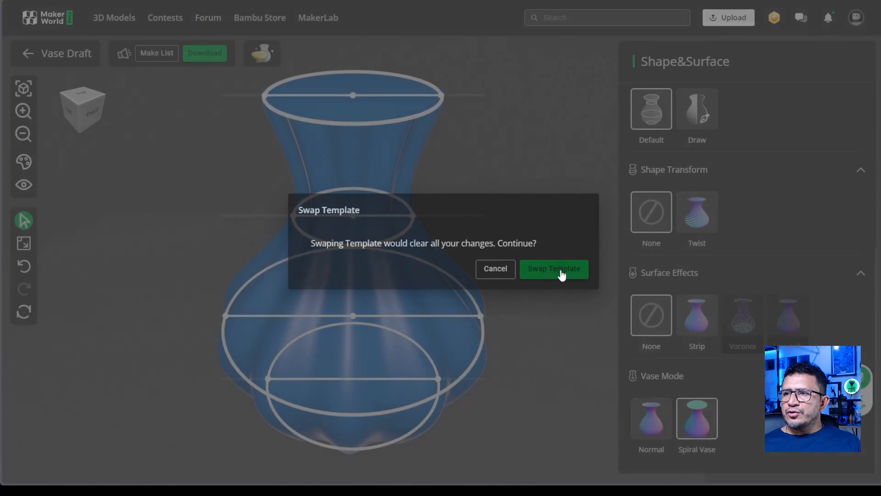
left_click(558, 271)
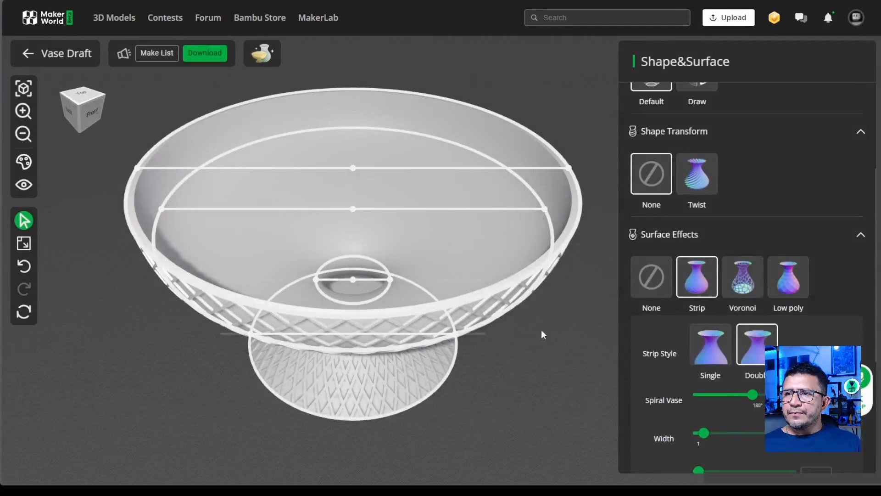
left_click_drag(560, 351, 586, 352)
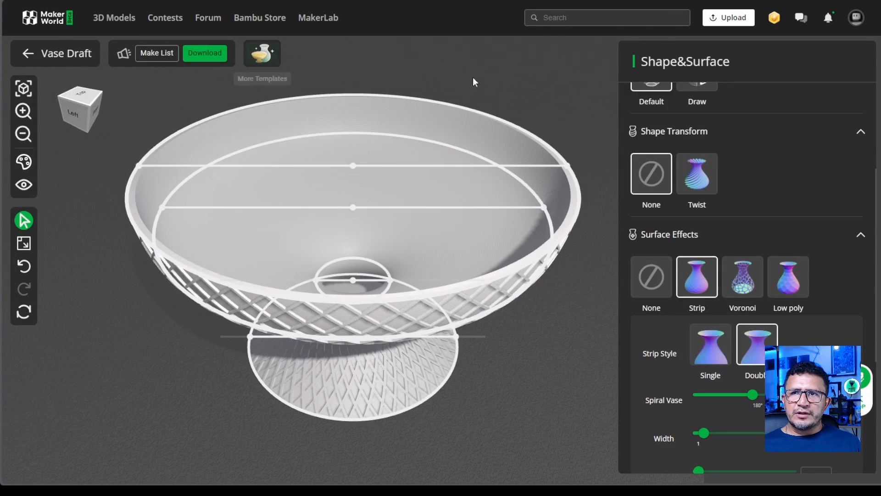
mouse_move(560, 379)
left_mouse_down()
mouse_move(563, 326)
mouse_move(576, 386)
left_mouse_up()
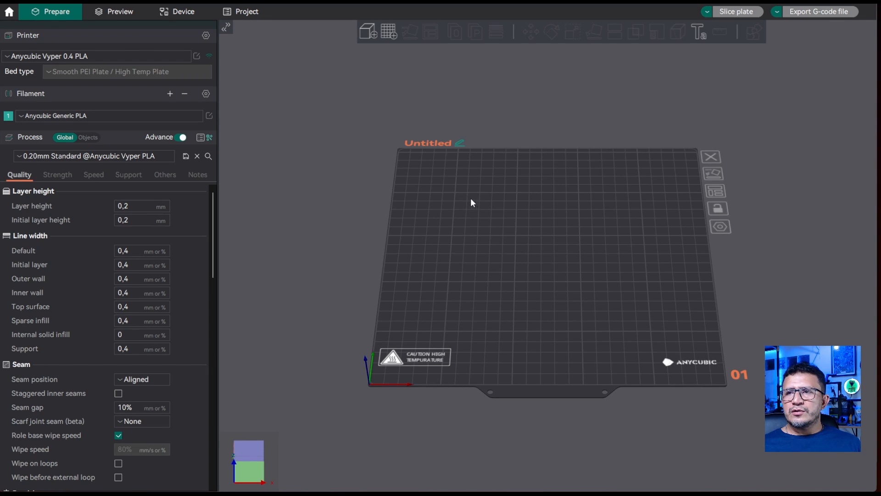
Step: Switch to Orca Slicer, select the Anycubic Vyper 0.4 PLA printer preset and review the available process presets
left_click(168, 57)
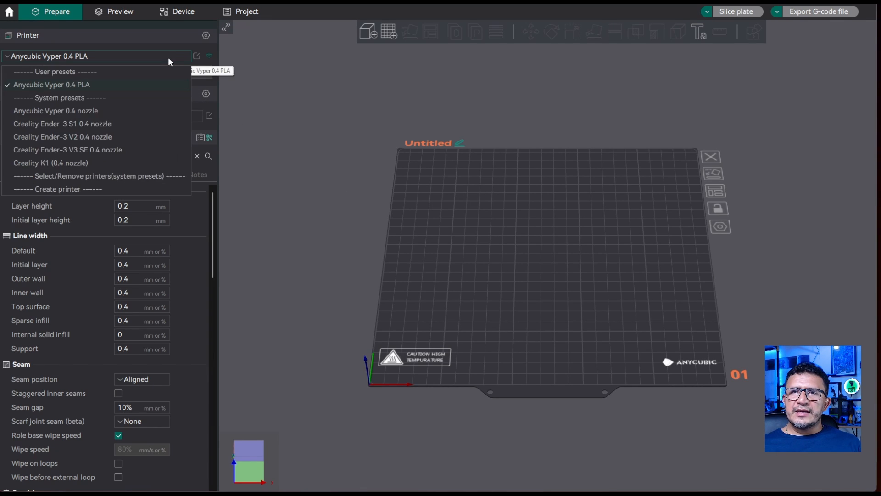
left_click(111, 85)
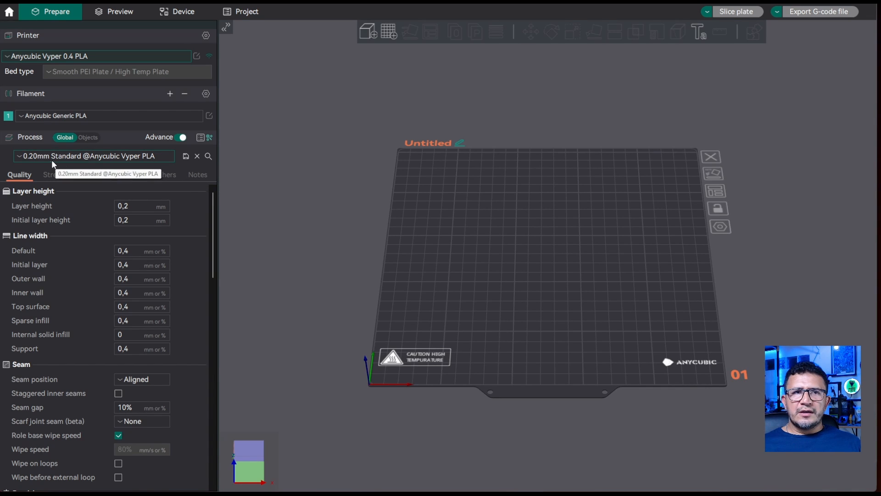
left_click(112, 161)
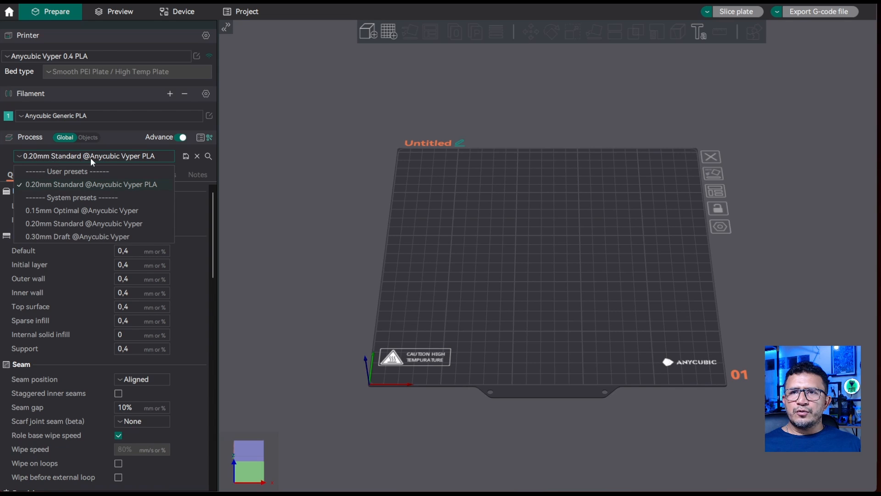
left_click(214, 206)
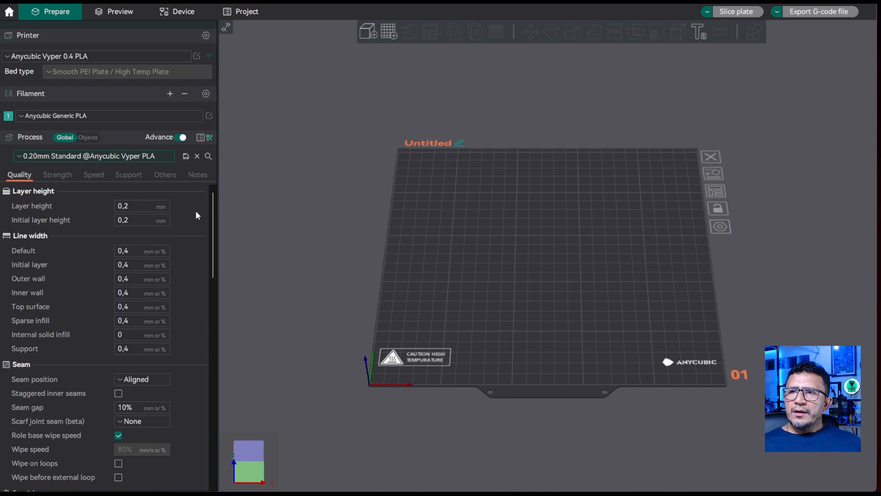
Step: Import Vase Draft (7).stl from the Downloads folder onto the build plate and view it from the side
left_click(369, 31)
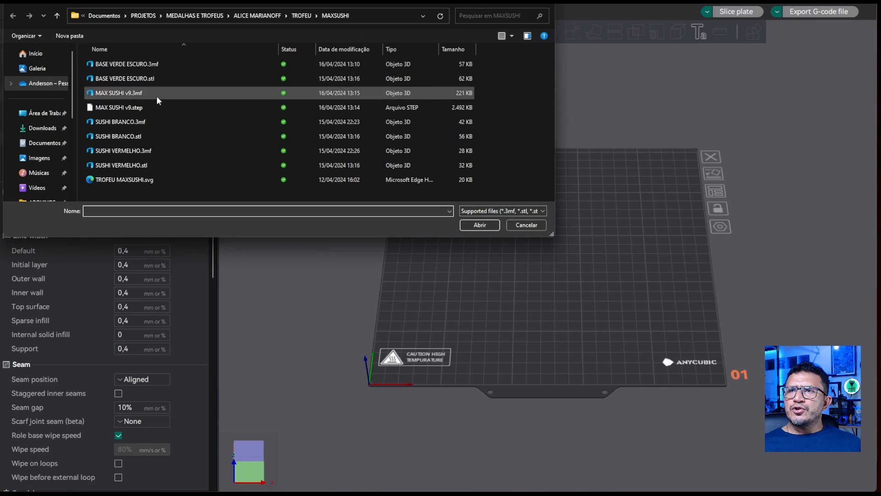
left_click(48, 130)
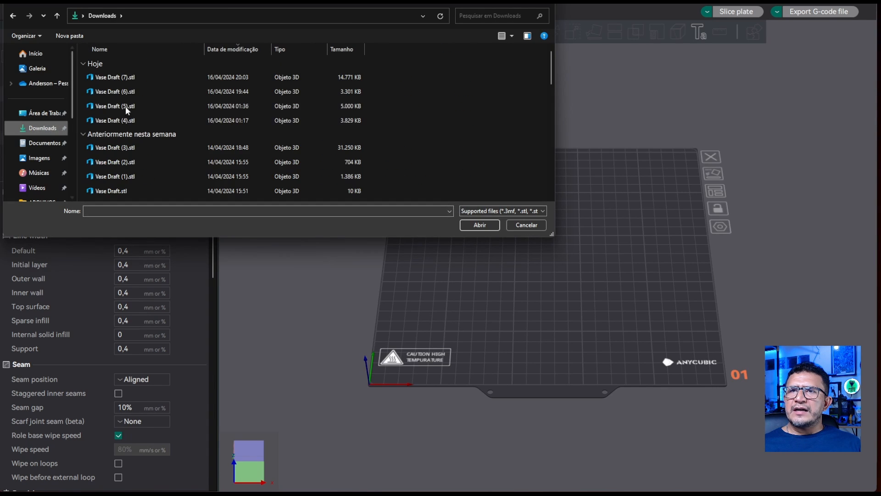
left_click(126, 76)
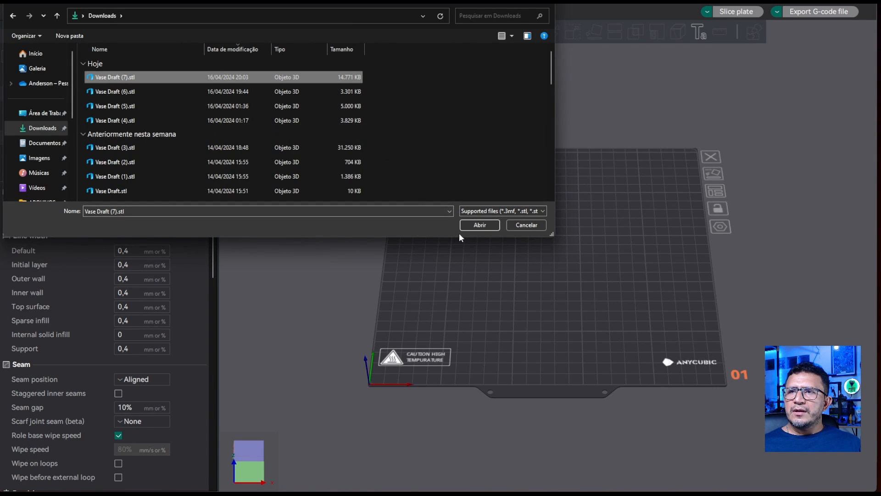
left_click(479, 226)
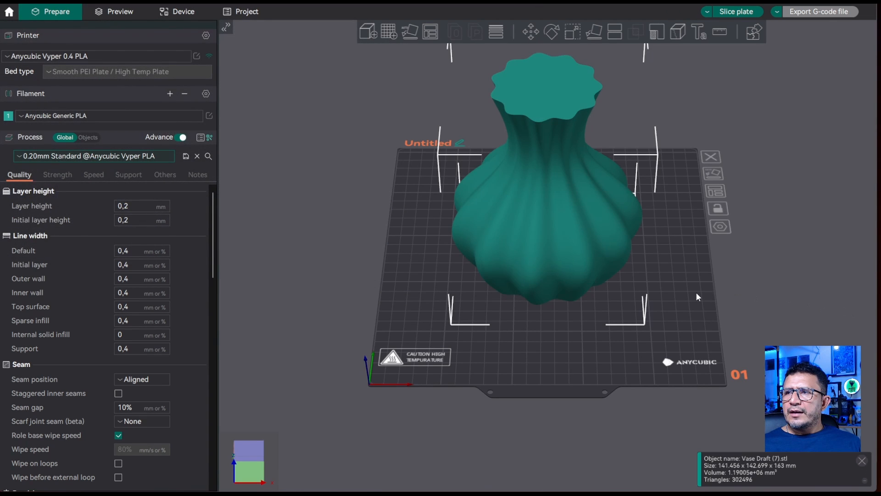
left_click_drag(696, 292, 667, 310)
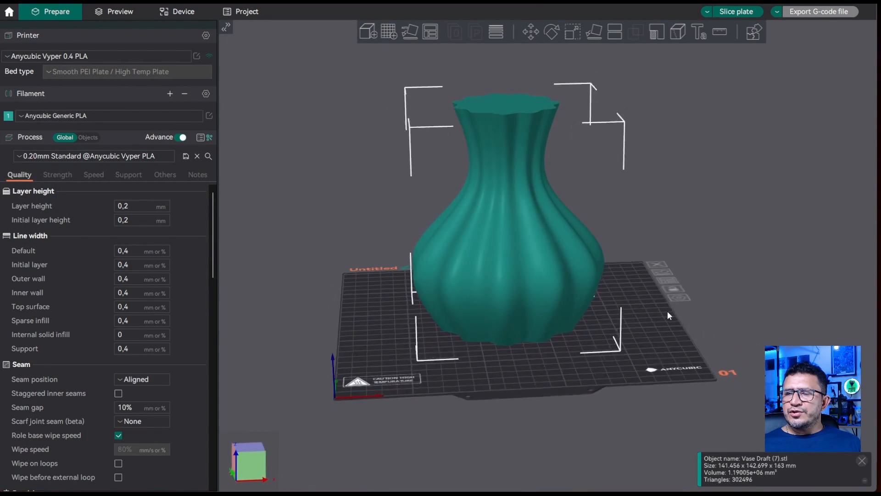
scroll(649, 177, "up", 2)
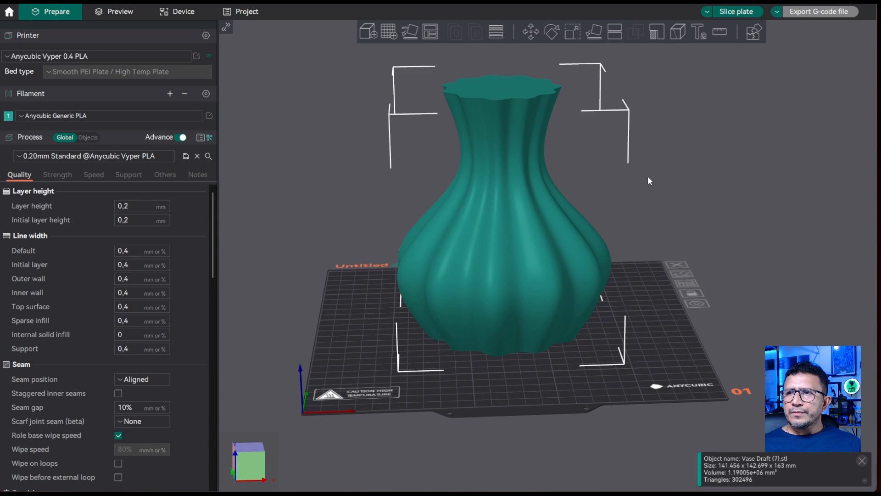
scroll(649, 180, "up", 3)
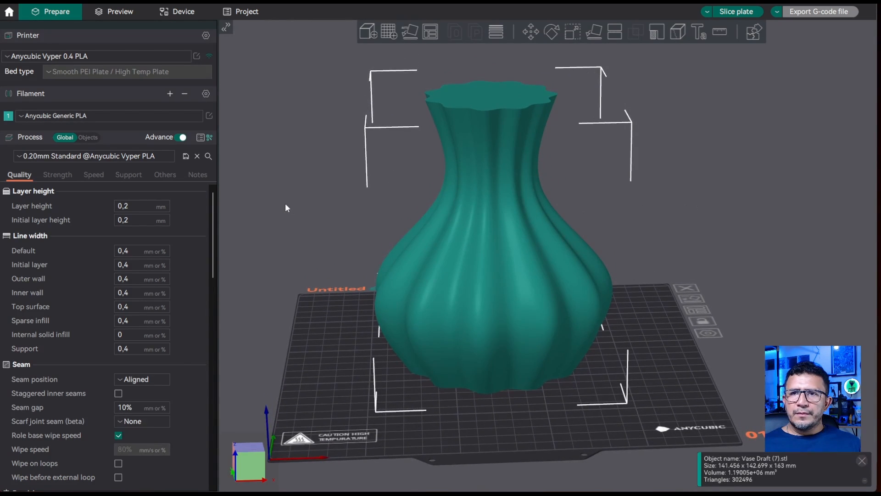
middle_click_drag(285, 203, 312, 204)
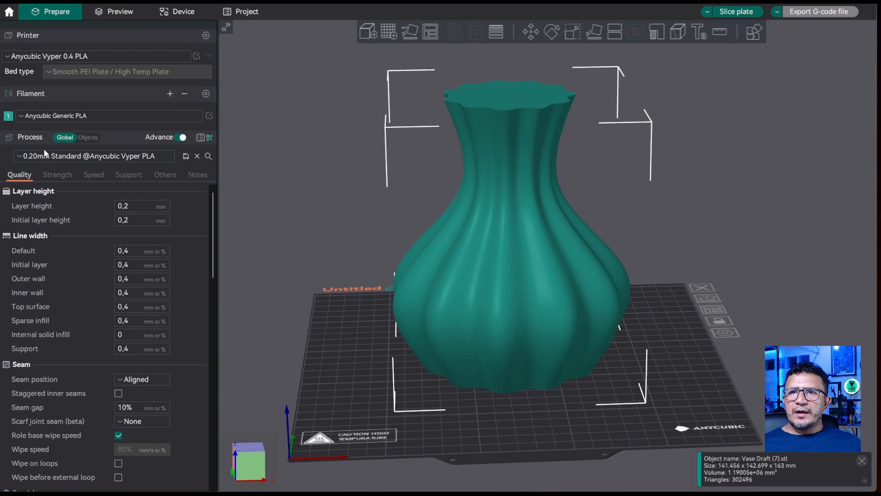
Step: Enable Spiral vase in the process's special mode settings and accept the automatic change of the settings it requires
left_click(166, 178)
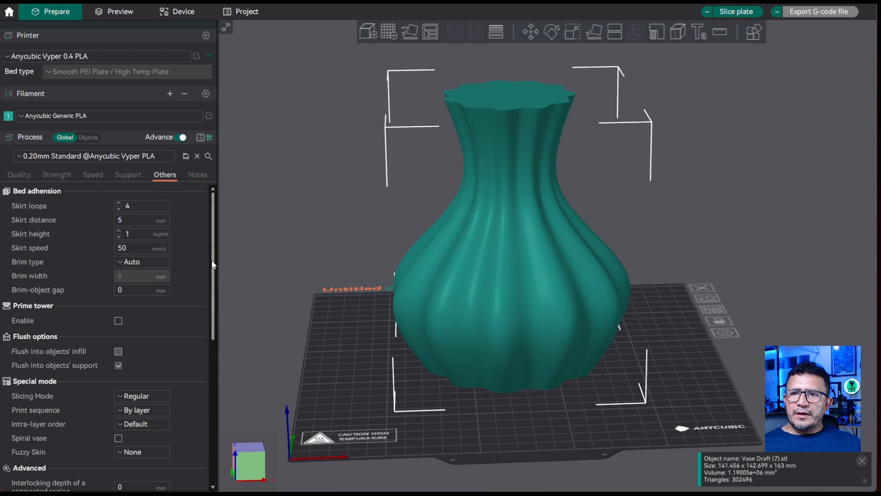
left_click_drag(212, 262, 213, 283)
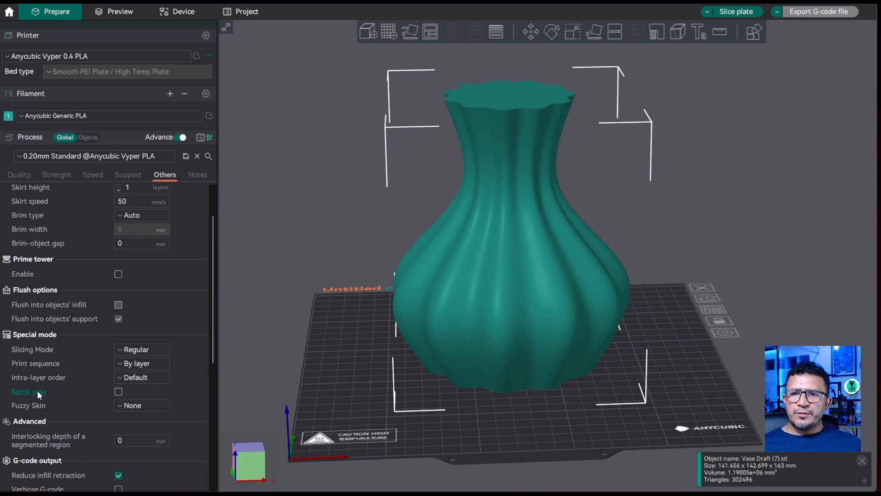
left_click(118, 391)
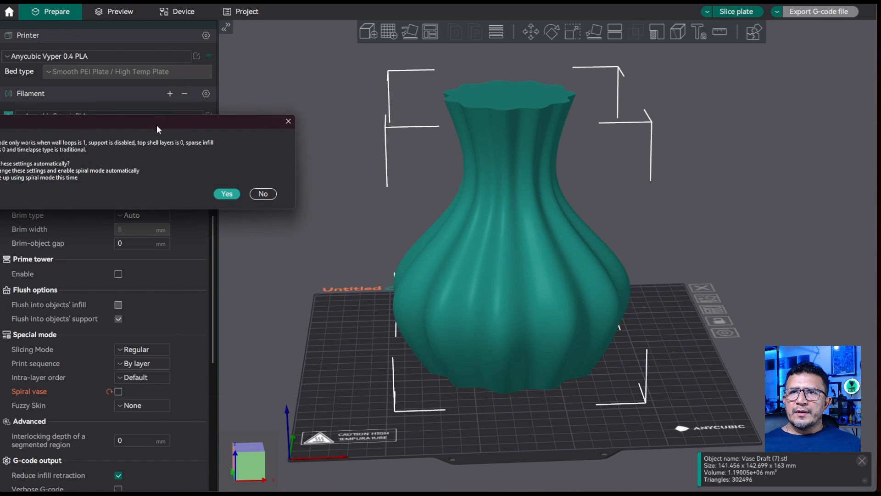
left_click_drag(159, 130, 500, 163)
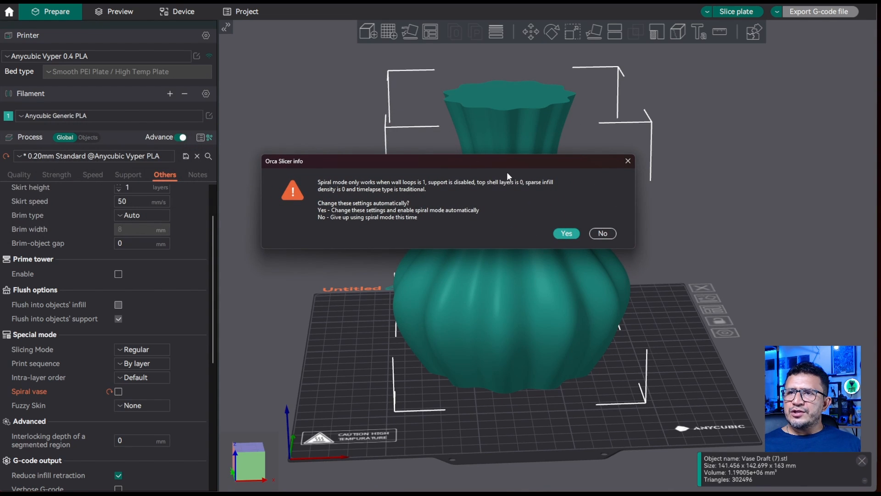
left_click(568, 234)
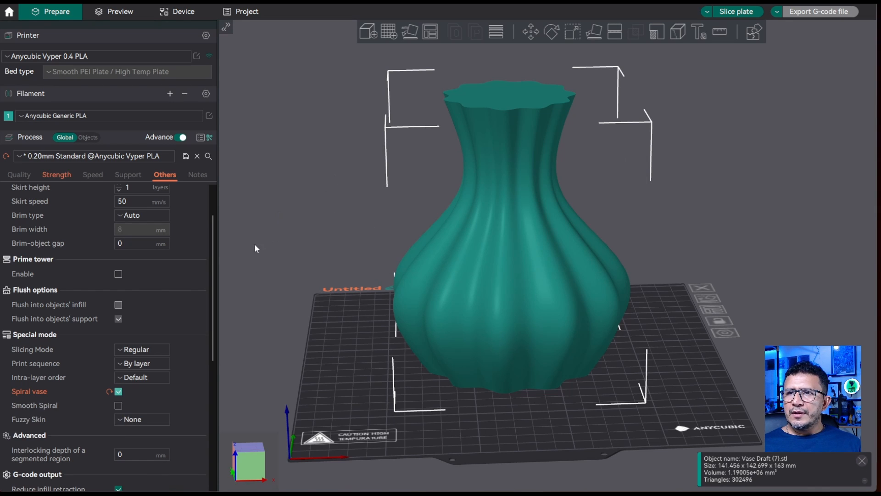
left_click_drag(214, 257, 214, 231)
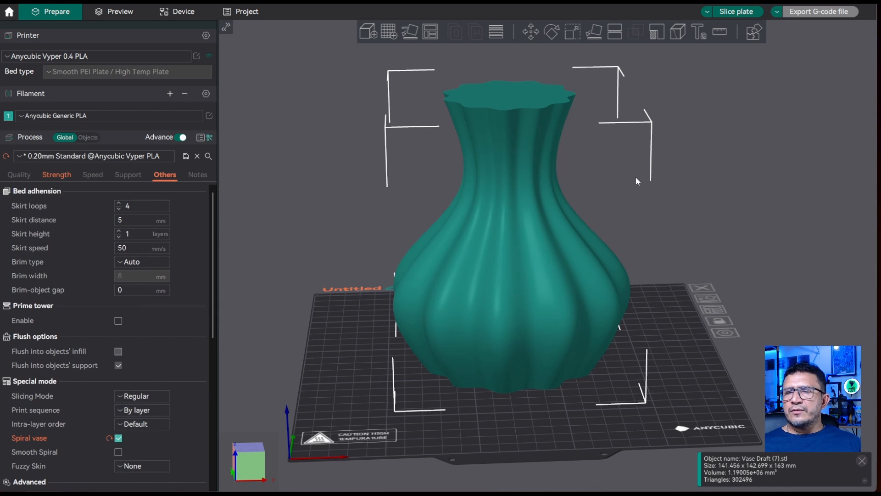
Step: Slice the plate and examine the sliced vase's open rim and single wall up close
right_click_drag(635, 178, 583, 188)
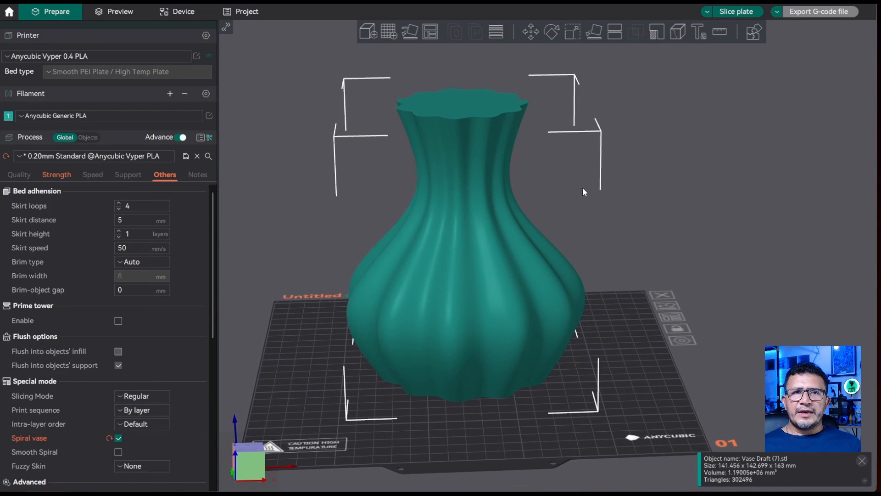
left_click(736, 12)
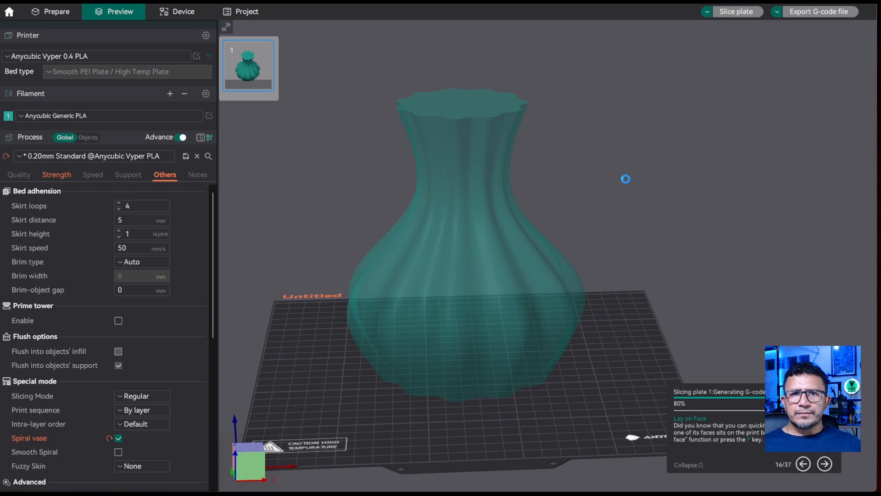
left_click_drag(569, 155, 423, 181)
scroll(423, 181, "up", 3)
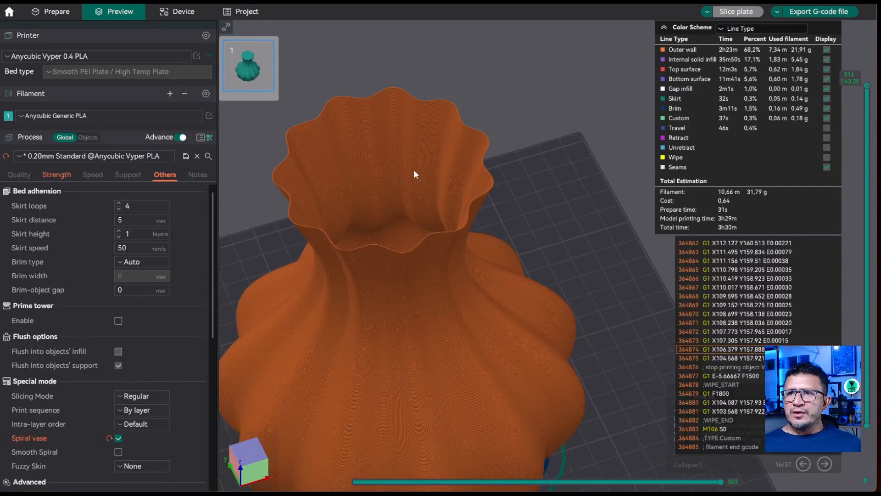
right_click_drag(385, 141, 456, 159)
scroll(458, 162, "up", 3)
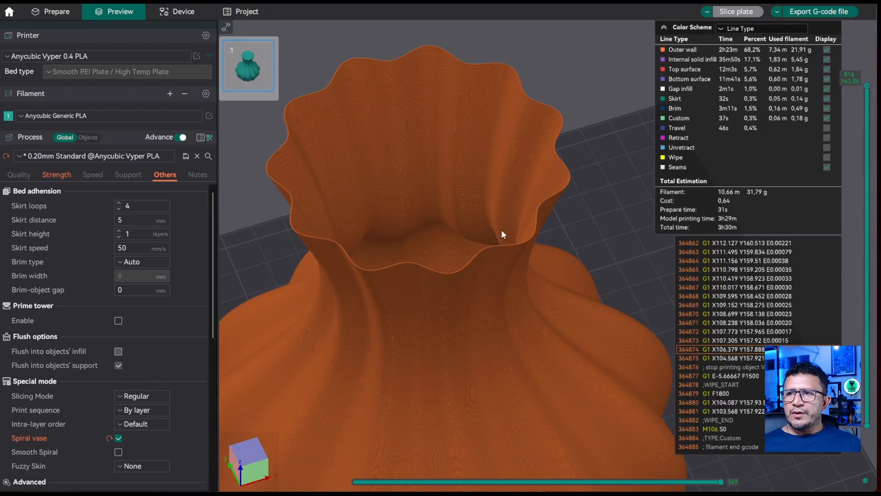
scroll(449, 250, "up", 5)
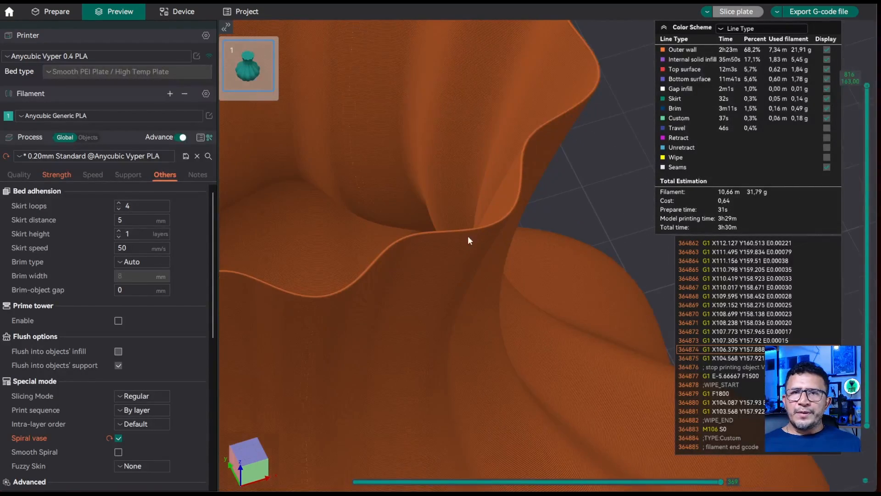
Step: Examine the whole sliced vase from the side and from above, including its hollow interior
scroll(473, 237, "down", 7)
left_click_drag(588, 247, 537, 215)
left_click_drag(607, 221, 546, 186)
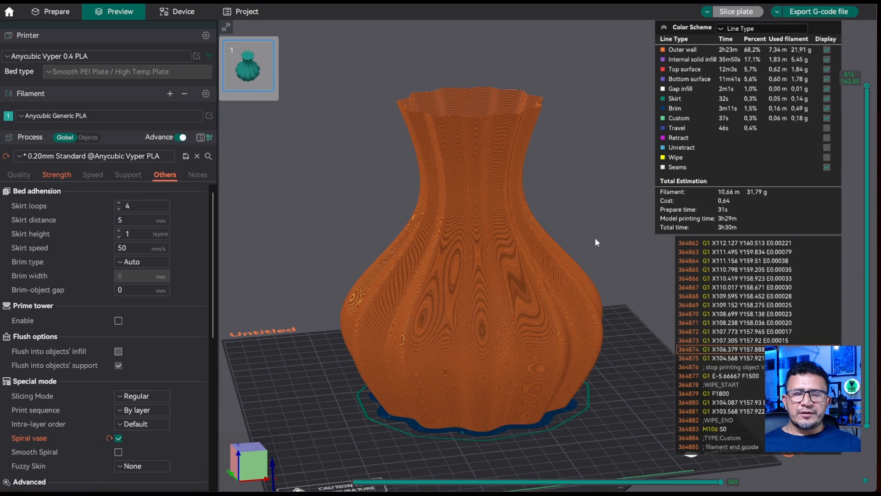
mouse_move(608, 202)
left_mouse_down()
mouse_move(596, 202)
mouse_move(590, 216)
mouse_move(600, 195)
mouse_move(606, 203)
left_mouse_up()
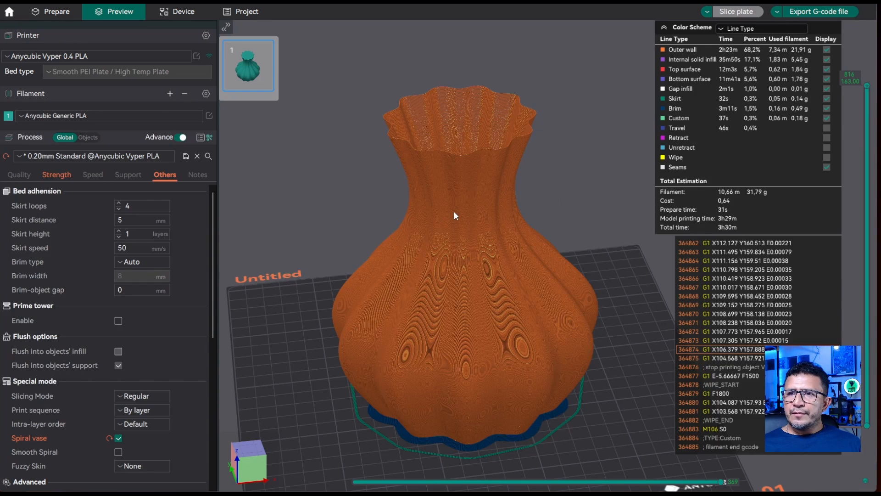
left_click_drag(512, 160, 527, 139)
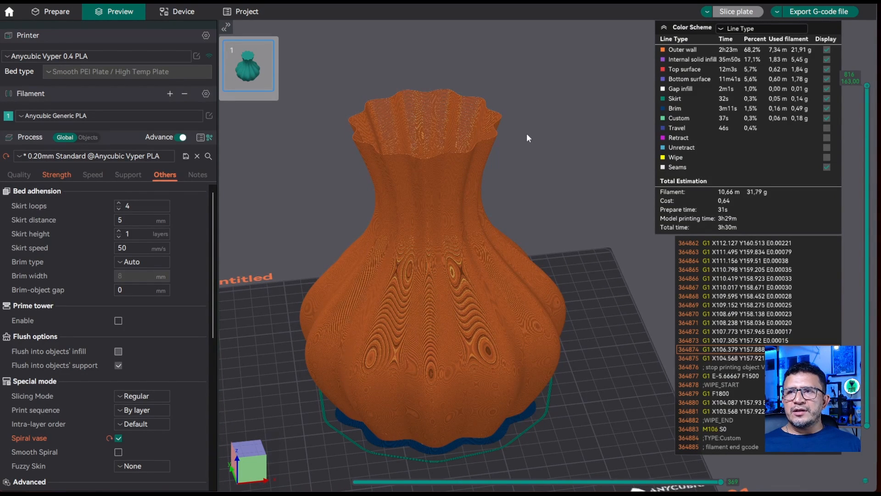
left_click_drag(527, 134, 543, 161)
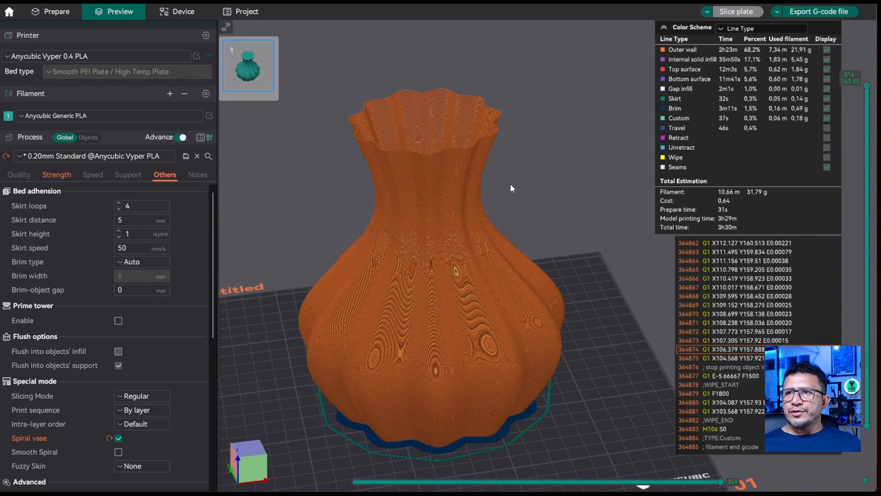
left_click_drag(510, 184, 533, 141)
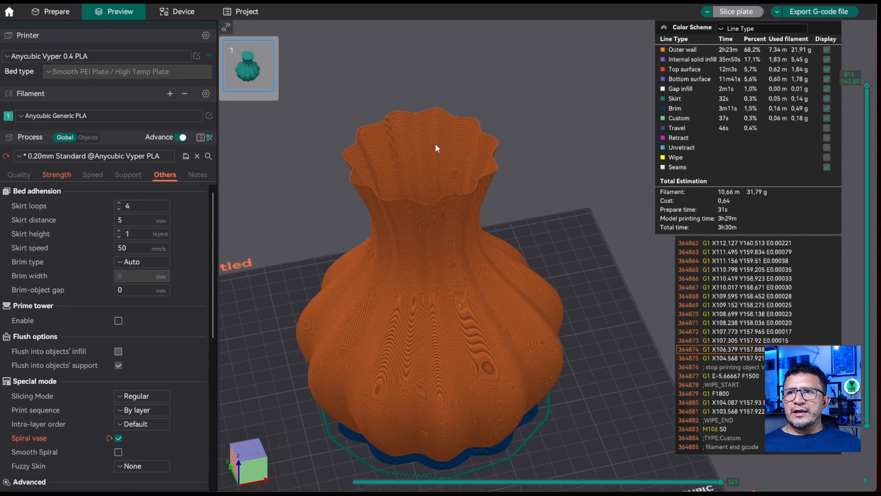
Step: Hide the outer wall lines in the sliced preview to inspect the vase's solid base, and show them again
left_click(685, 51)
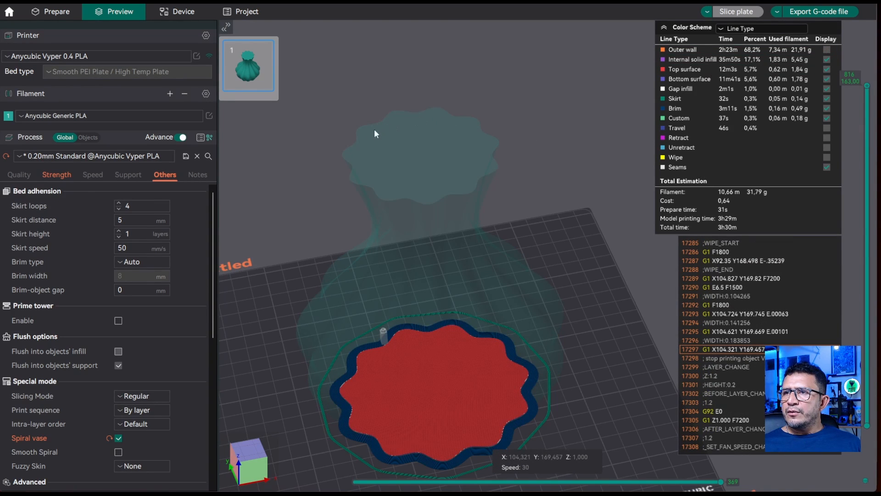
left_click(692, 49)
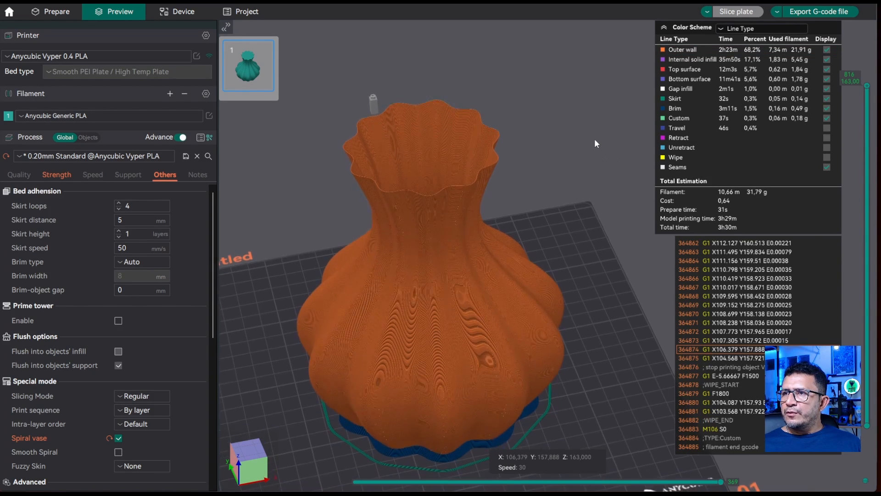
mouse_move(599, 160)
left_mouse_down()
mouse_move(579, 148)
mouse_move(597, 147)
left_mouse_up()
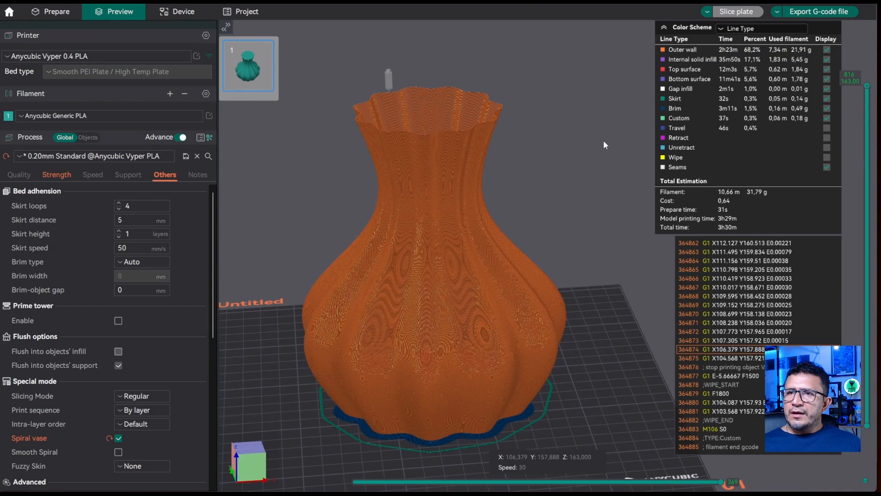
Step: Open the process's line width settings and examine the sliced vase's wall and rim from several angles
left_click(23, 173)
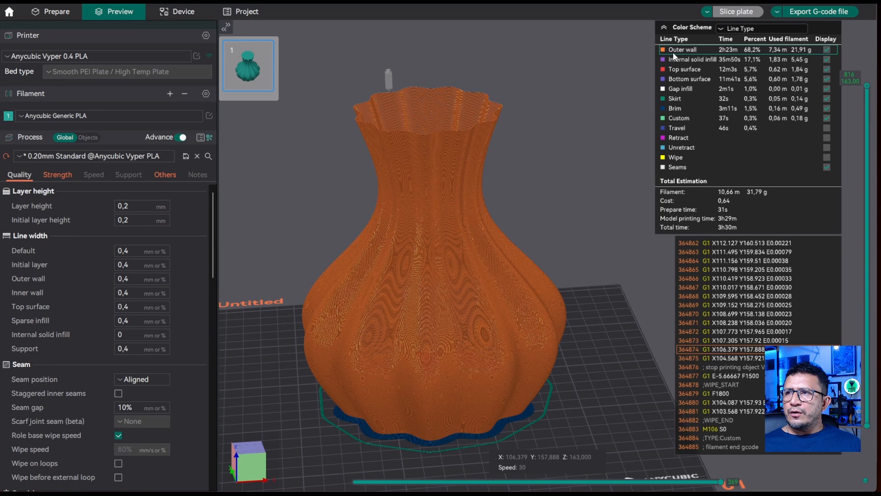
left_click(133, 278)
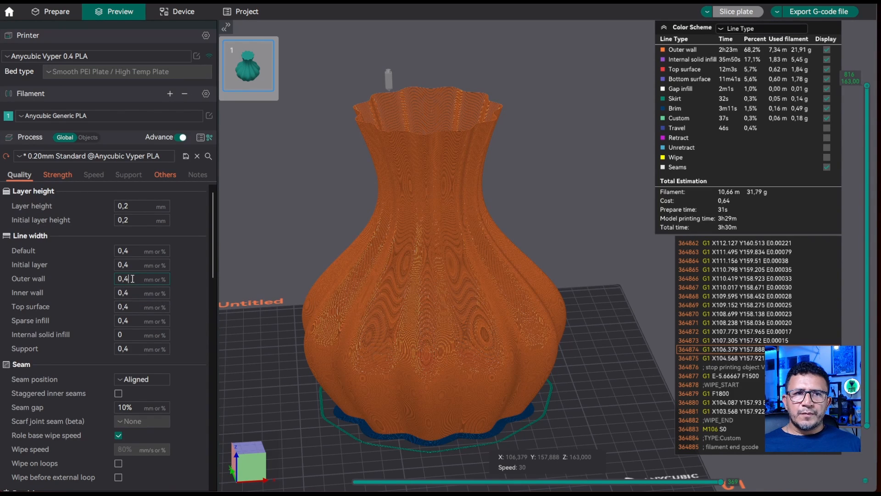
left_click_drag(535, 120, 439, 128)
scroll(490, 141, "up", 5)
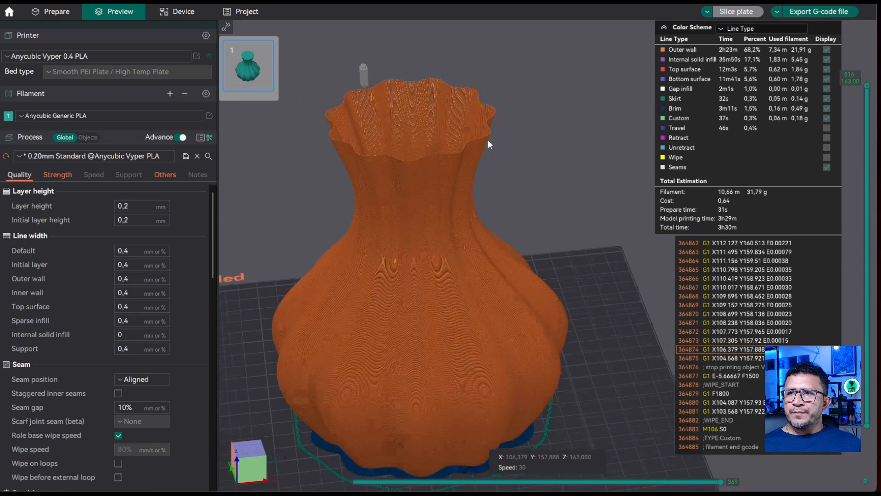
left_click(121, 278)
left_click_drag(141, 280, 126, 280)
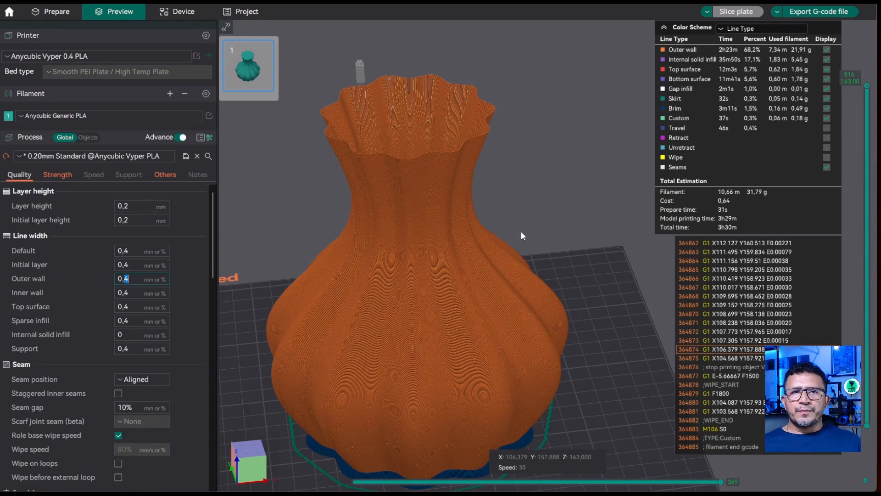
left_click_drag(522, 230, 461, 230)
left_click_drag(513, 237, 575, 197)
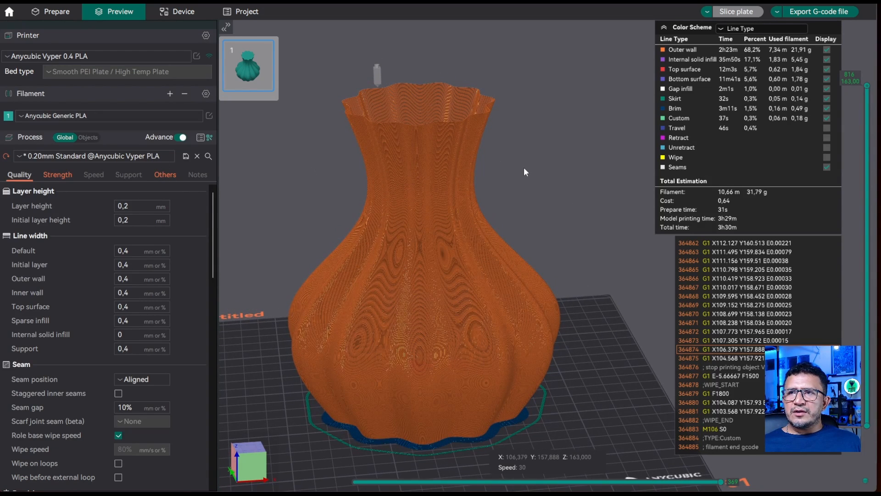
left_click_drag(524, 169, 510, 184)
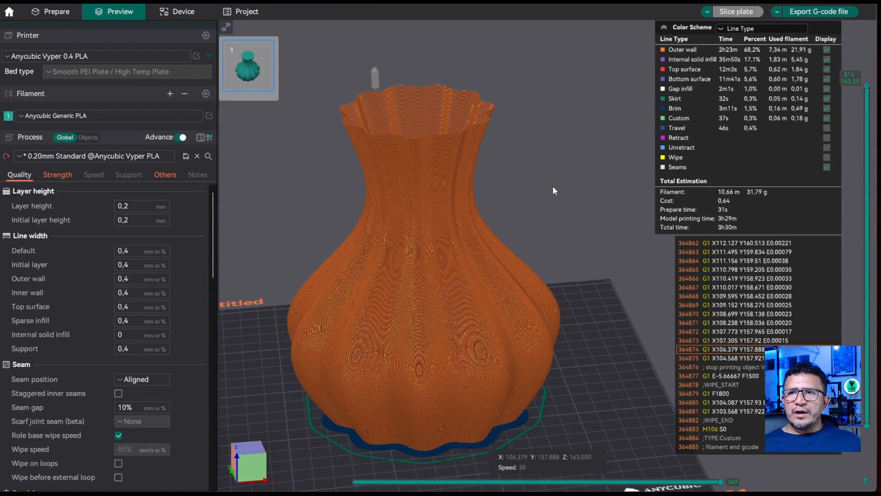
left_click_drag(338, 177, 355, 153)
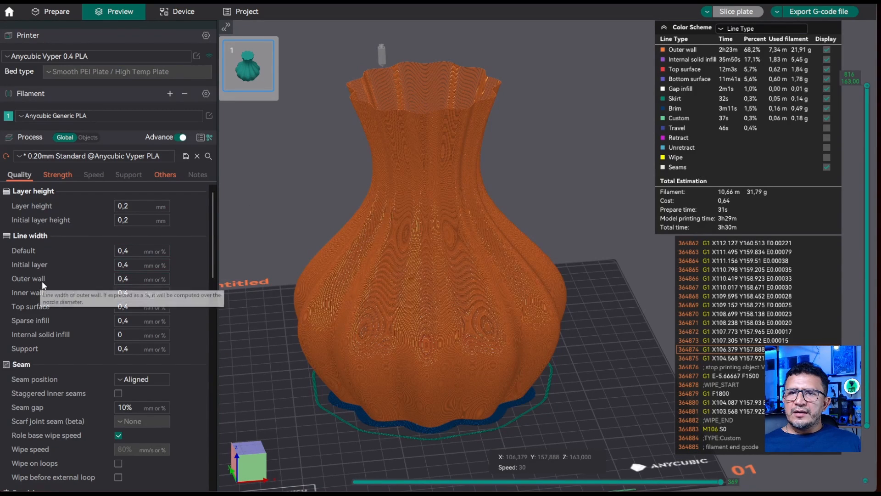
Step: Set the outer wall line width to 0,6 mm in the process's quality settings
left_click_drag(124, 279, 136, 277)
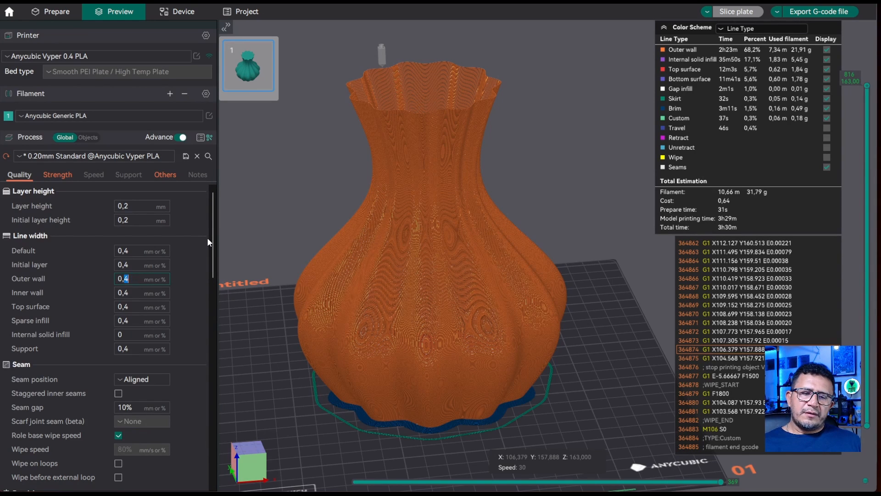
type("6")
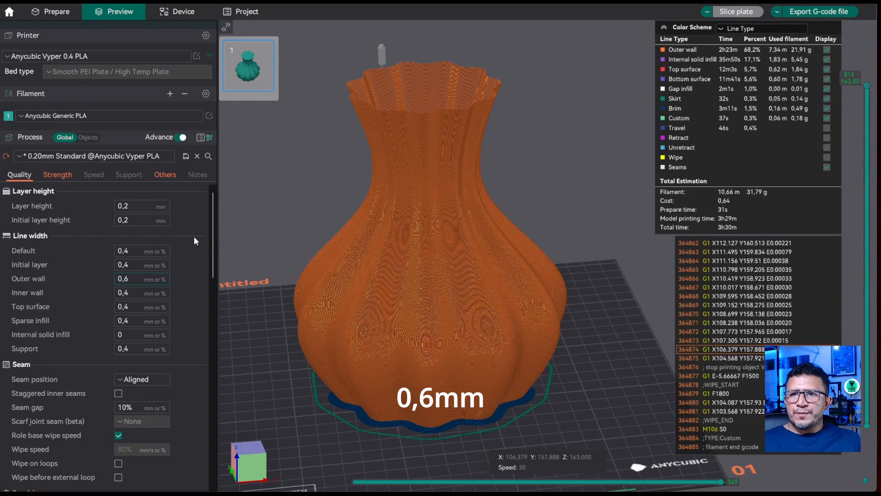
left_click(300, 206)
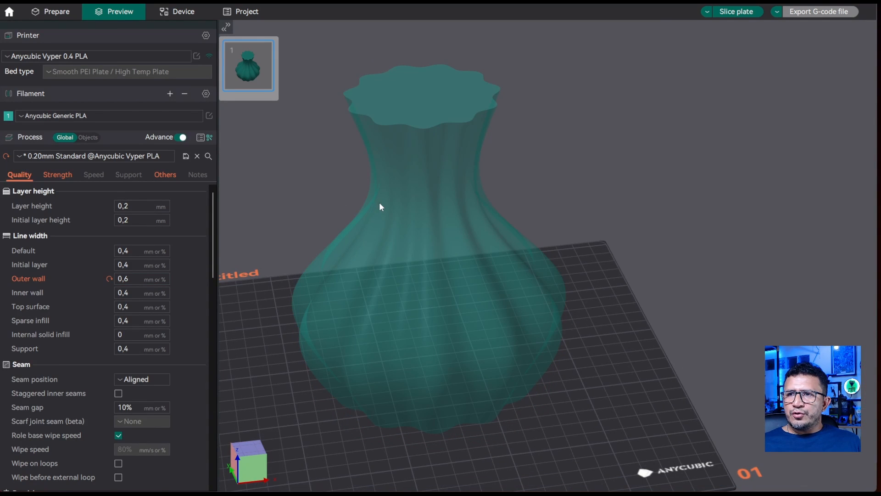
right_click_drag(294, 203, 297, 204)
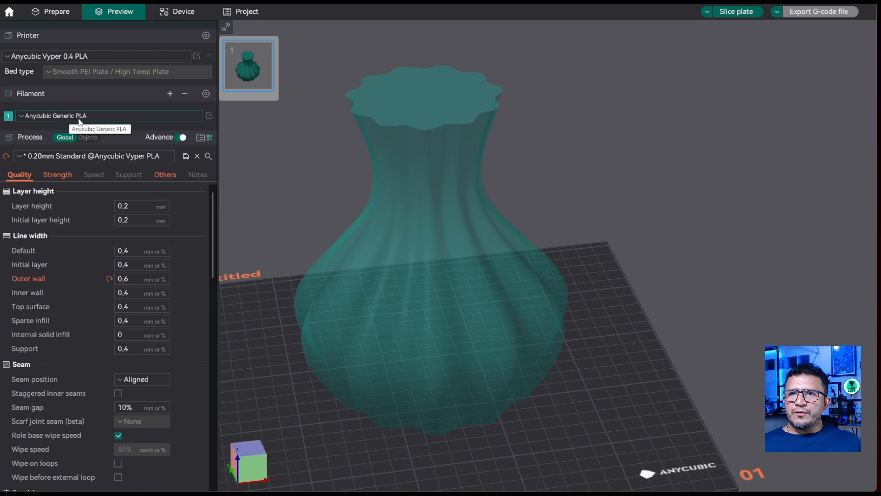
Step: Set the flow ratio of the Anycubic Generic PLA filament to 1,1 and close the filament settings
left_click(209, 118)
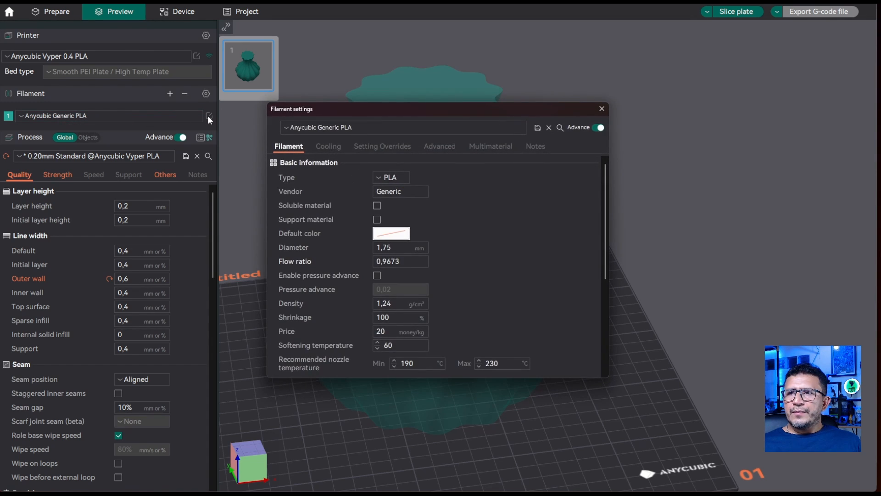
mouse_move(384, 262)
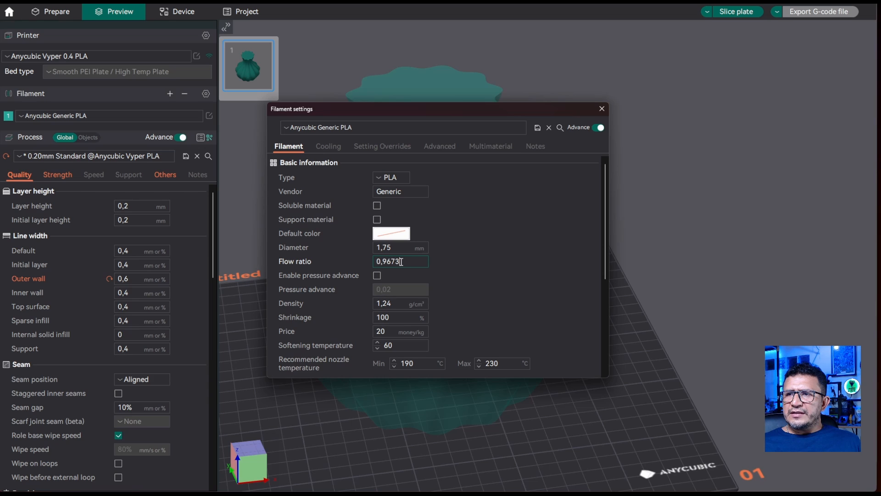
left_click_drag(405, 261, 383, 259)
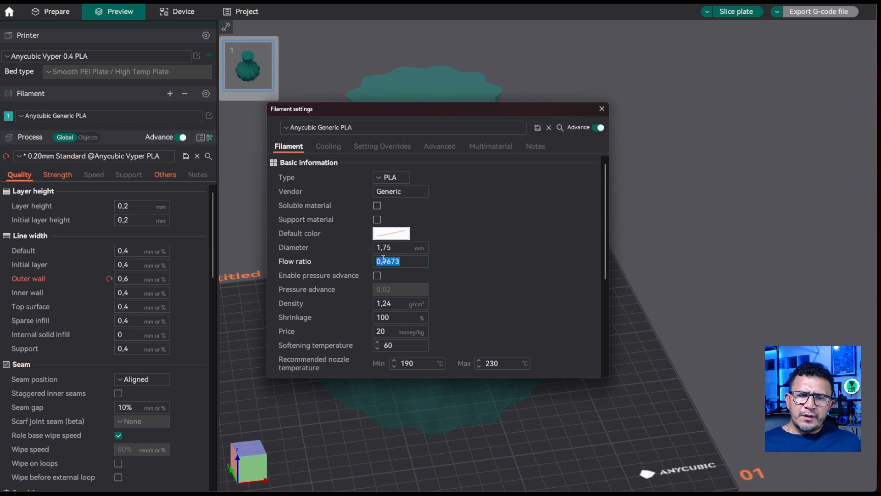
type("1,1")
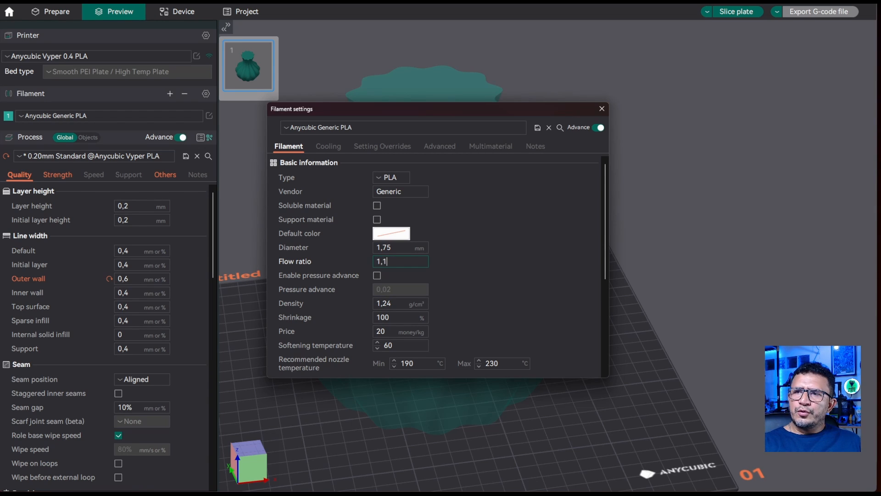
left_click(403, 248)
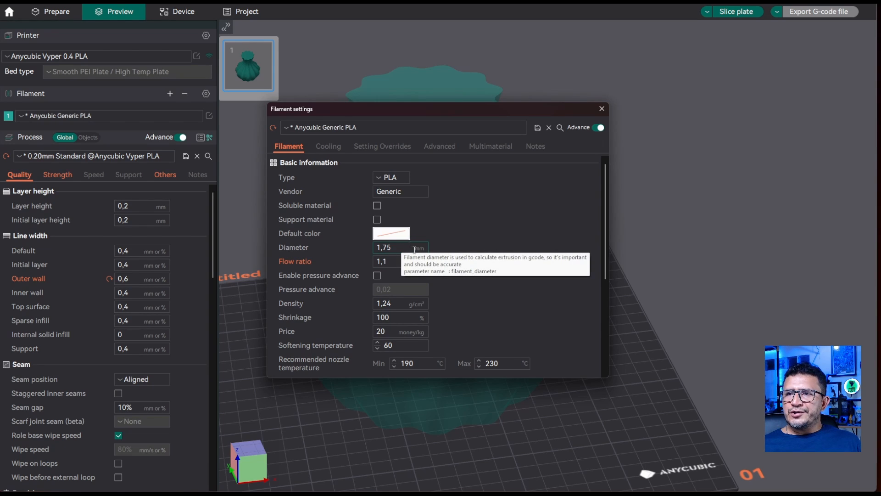
left_click(601, 111)
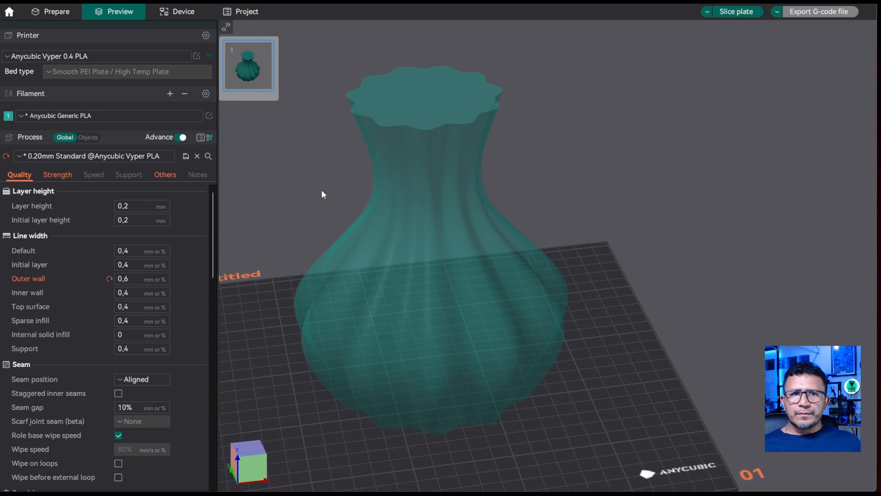
Step: Slice the plate with the wider outer wall and higher flow, and inspect the vase from the side
middle_click_drag(290, 160, 297, 169)
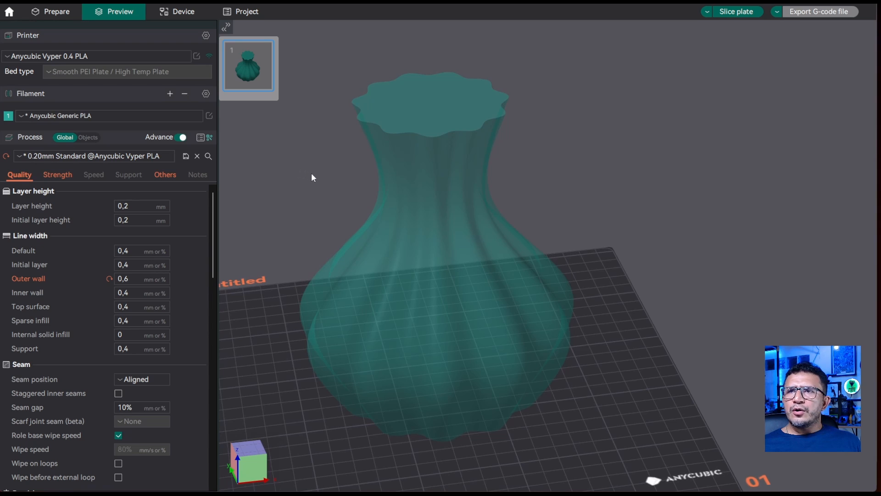
left_click(734, 12)
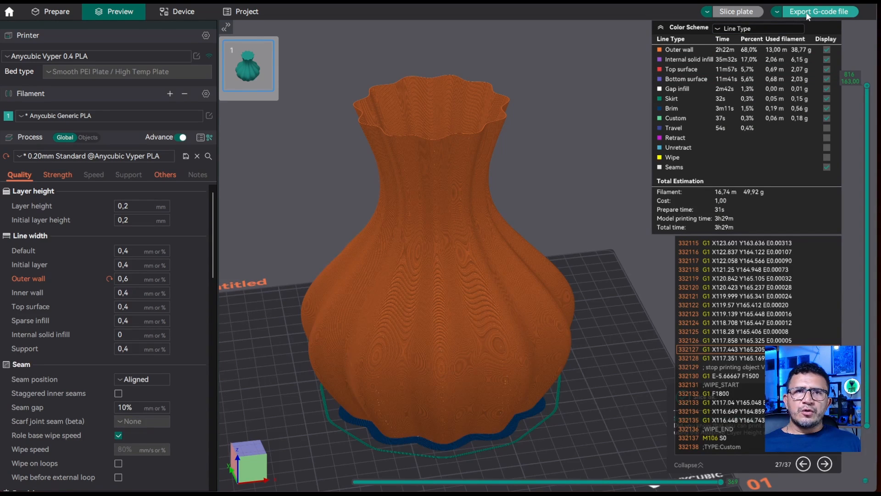
left_click_drag(579, 97, 592, 217)
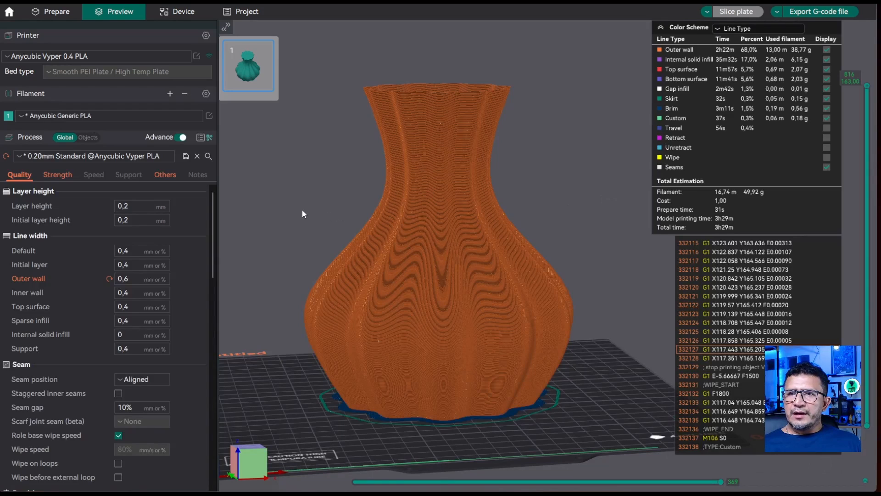
left_click_drag(302, 210, 321, 201)
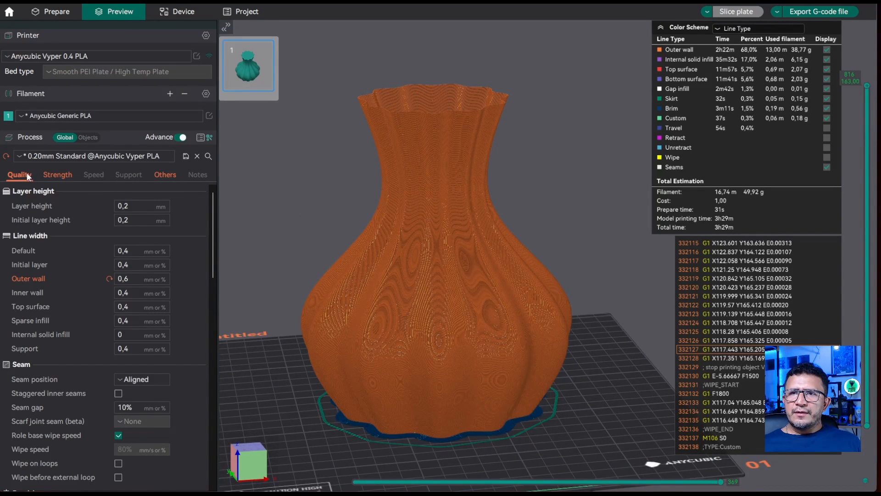
Step: Set the bottom shell layers to 10 in the process's strength settings and slice the plate again
left_click(59, 176)
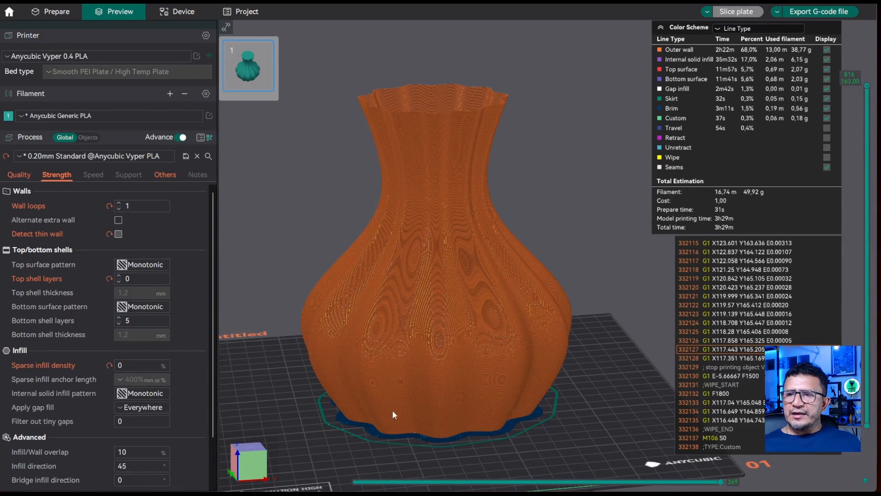
left_click_drag(599, 420, 595, 400)
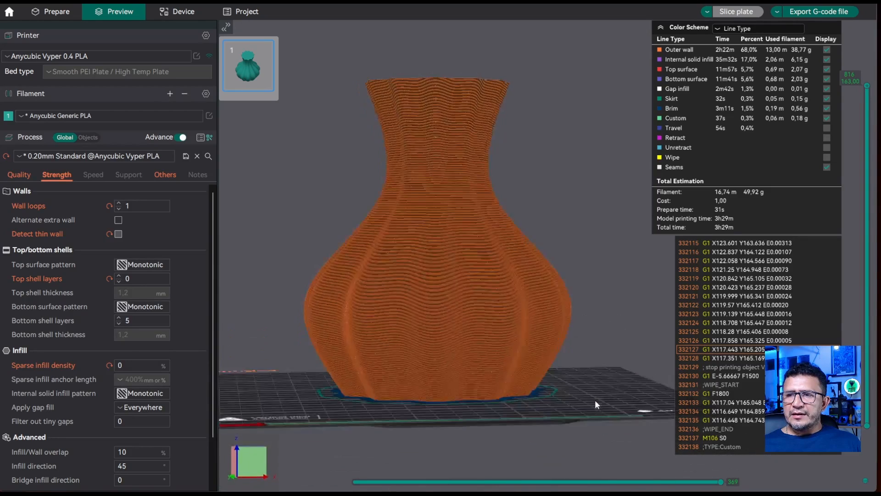
double_click(142, 322)
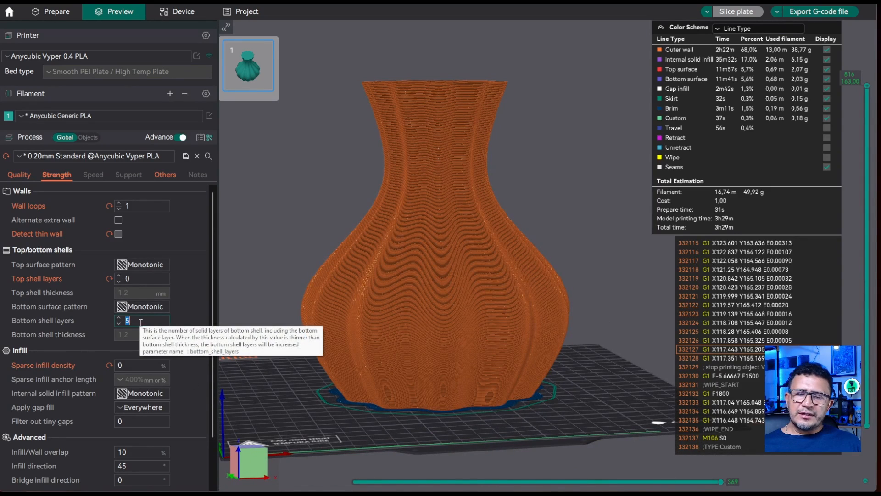
type("10")
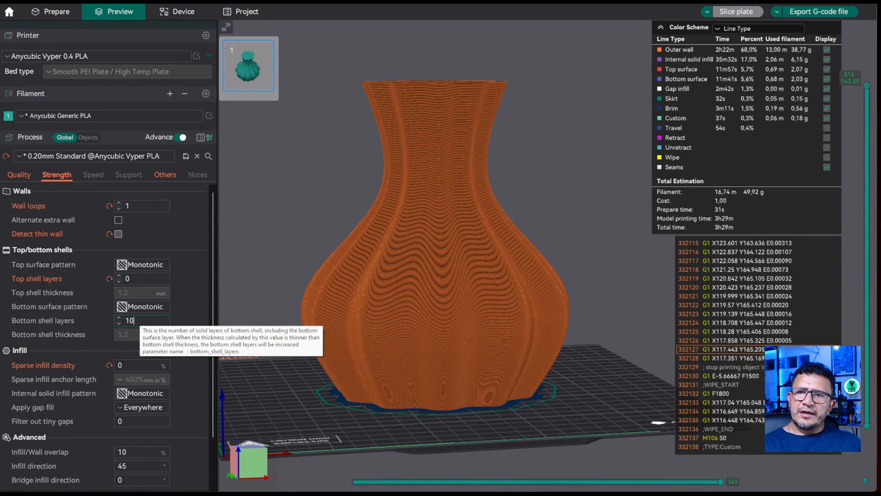
key("Return")
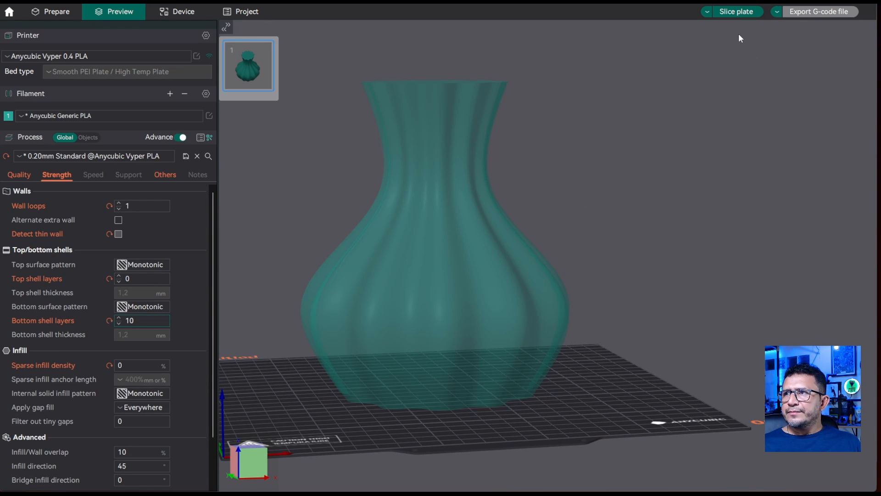
left_click(734, 12)
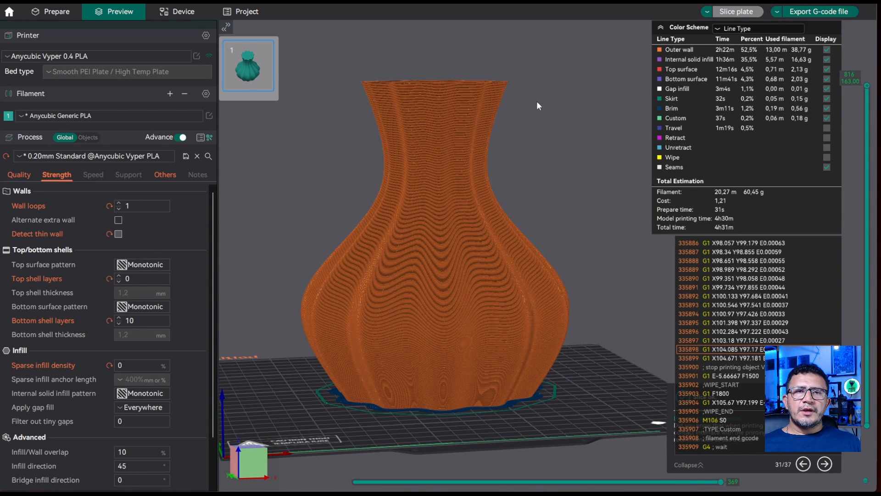
mouse_move(543, 170)
left_mouse_down()
mouse_move(514, 163)
mouse_move(530, 177)
mouse_move(543, 155)
left_mouse_up()
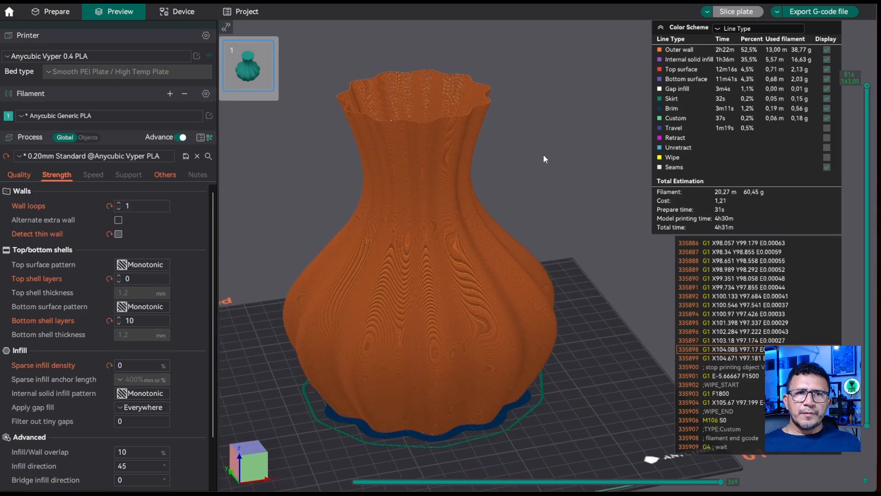